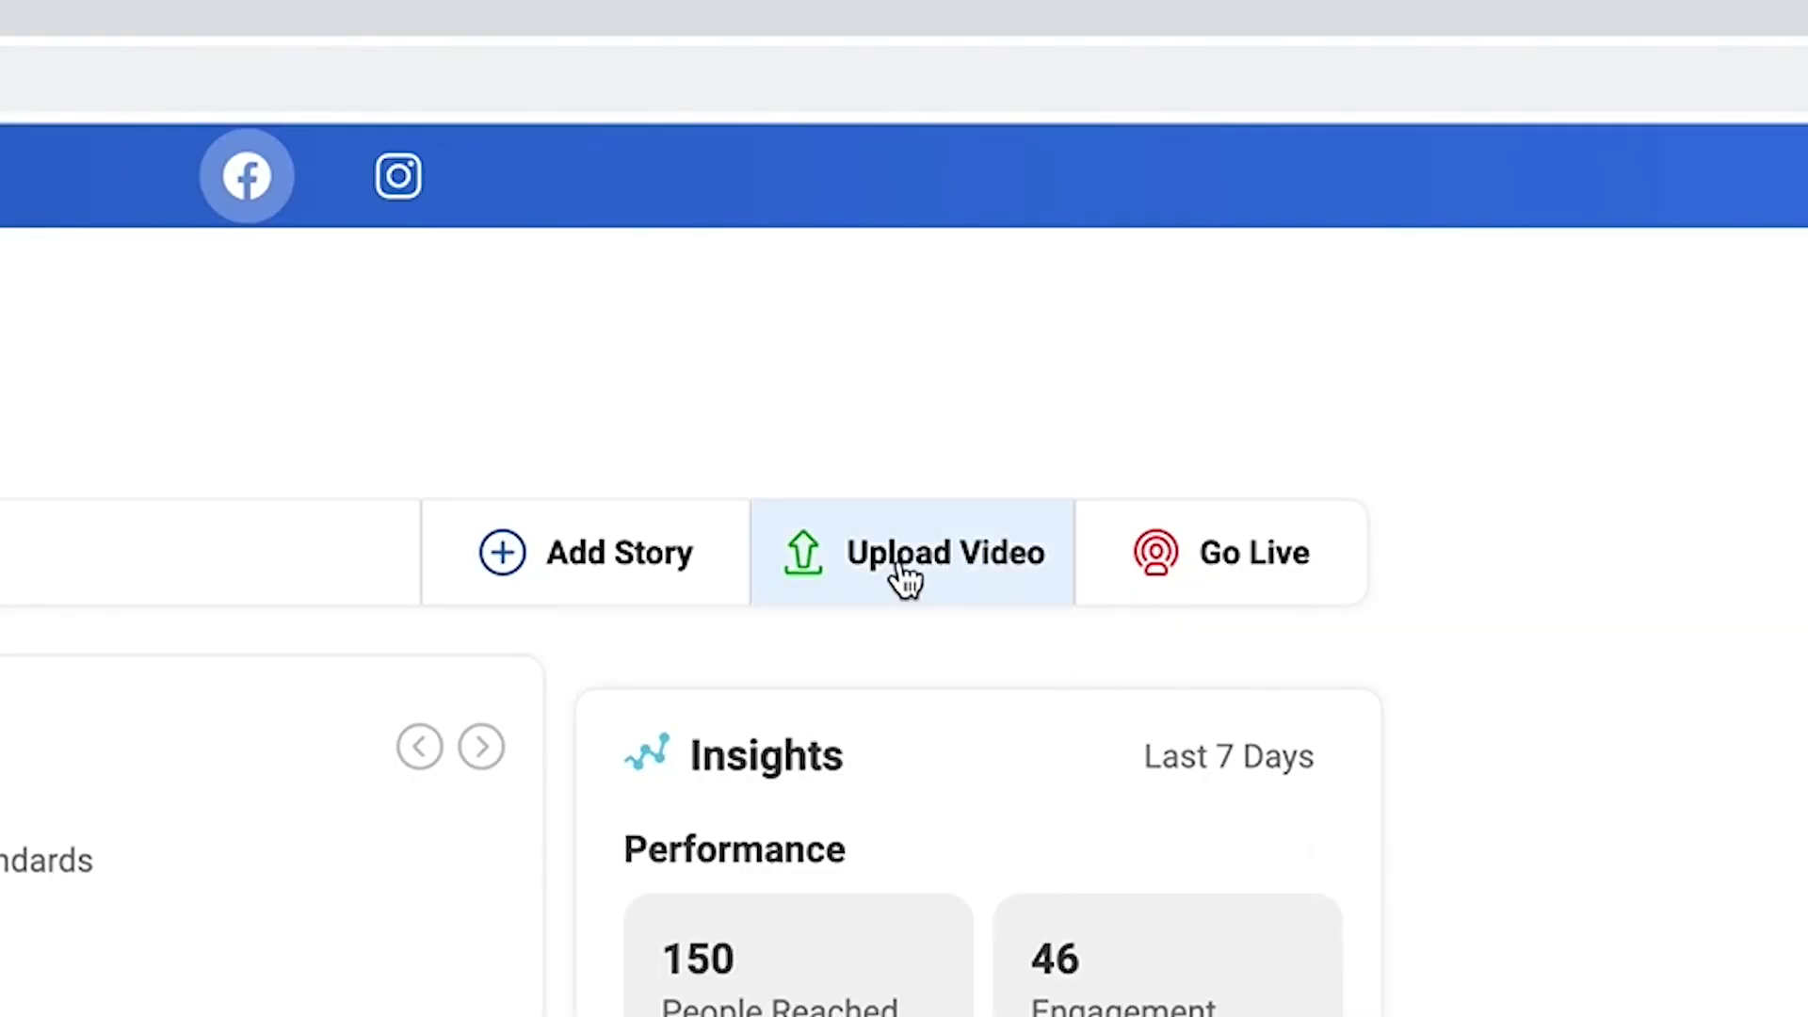
# - Upload Handbrake Tutorial.mp4 as a single video
pyautogui.click(899, 570)
pyautogui.click(899, 653)
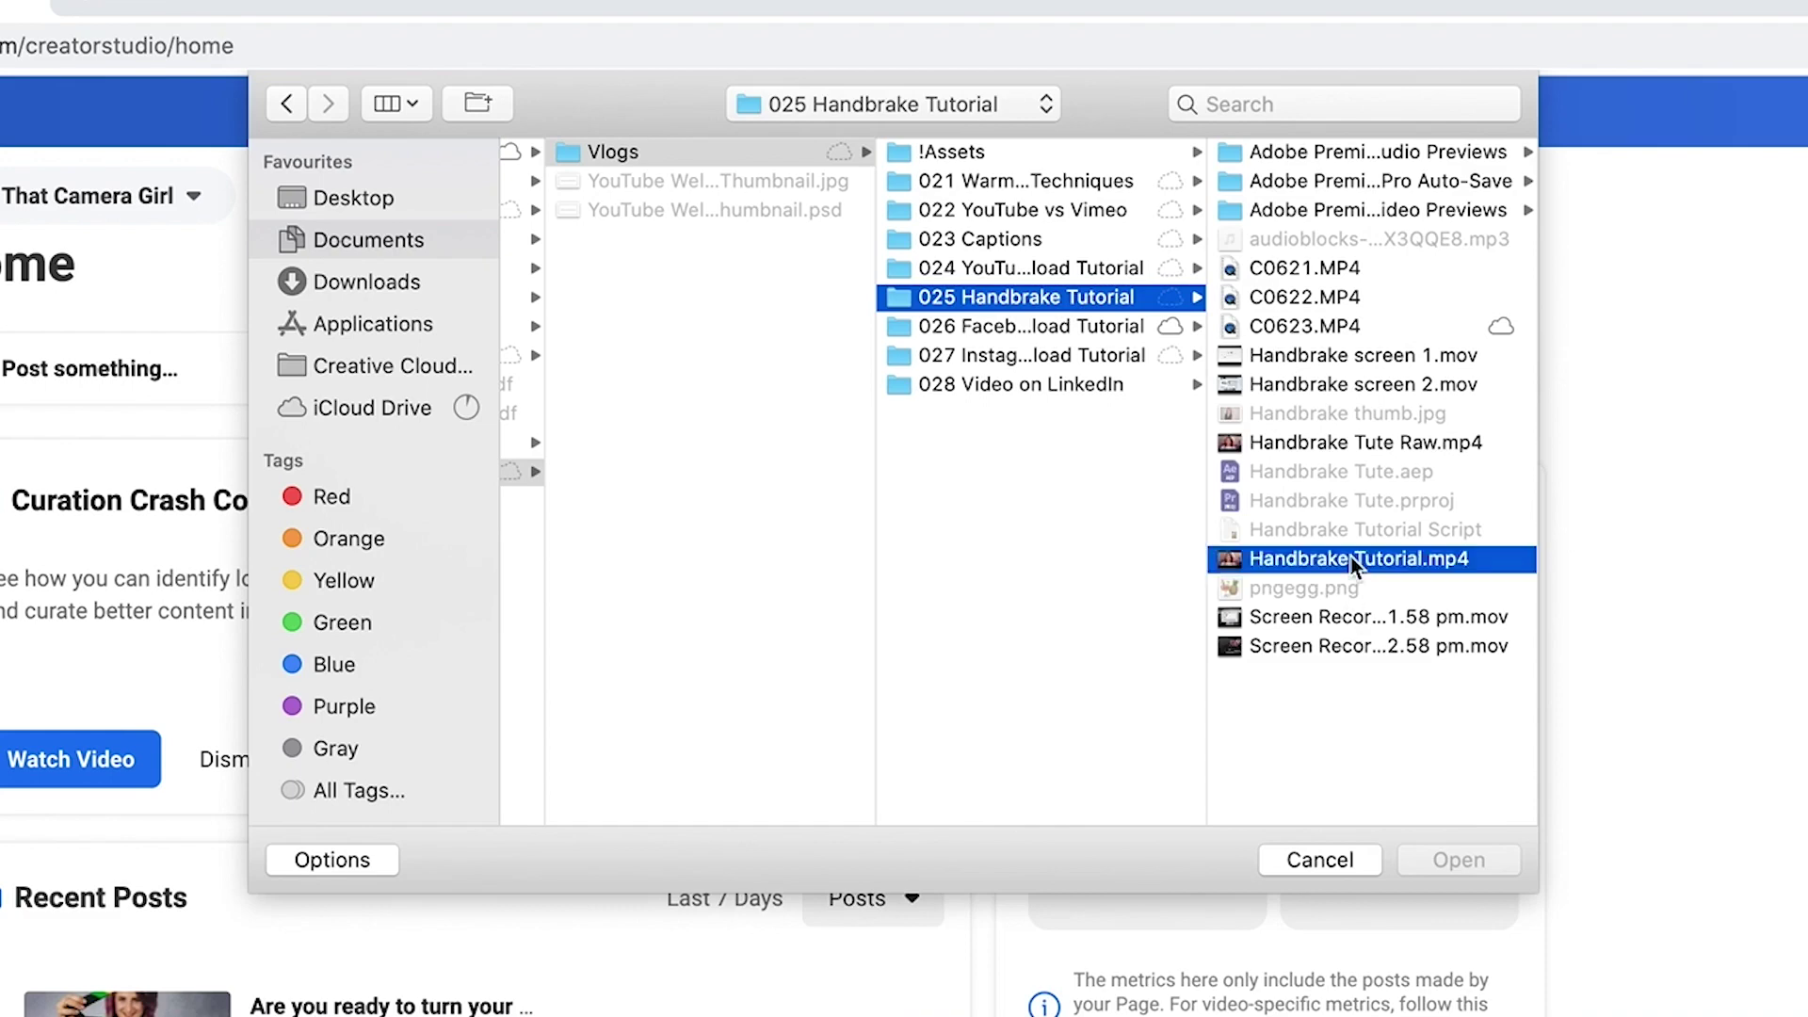
pyautogui.click(1353, 558)
pyautogui.click(1447, 859)
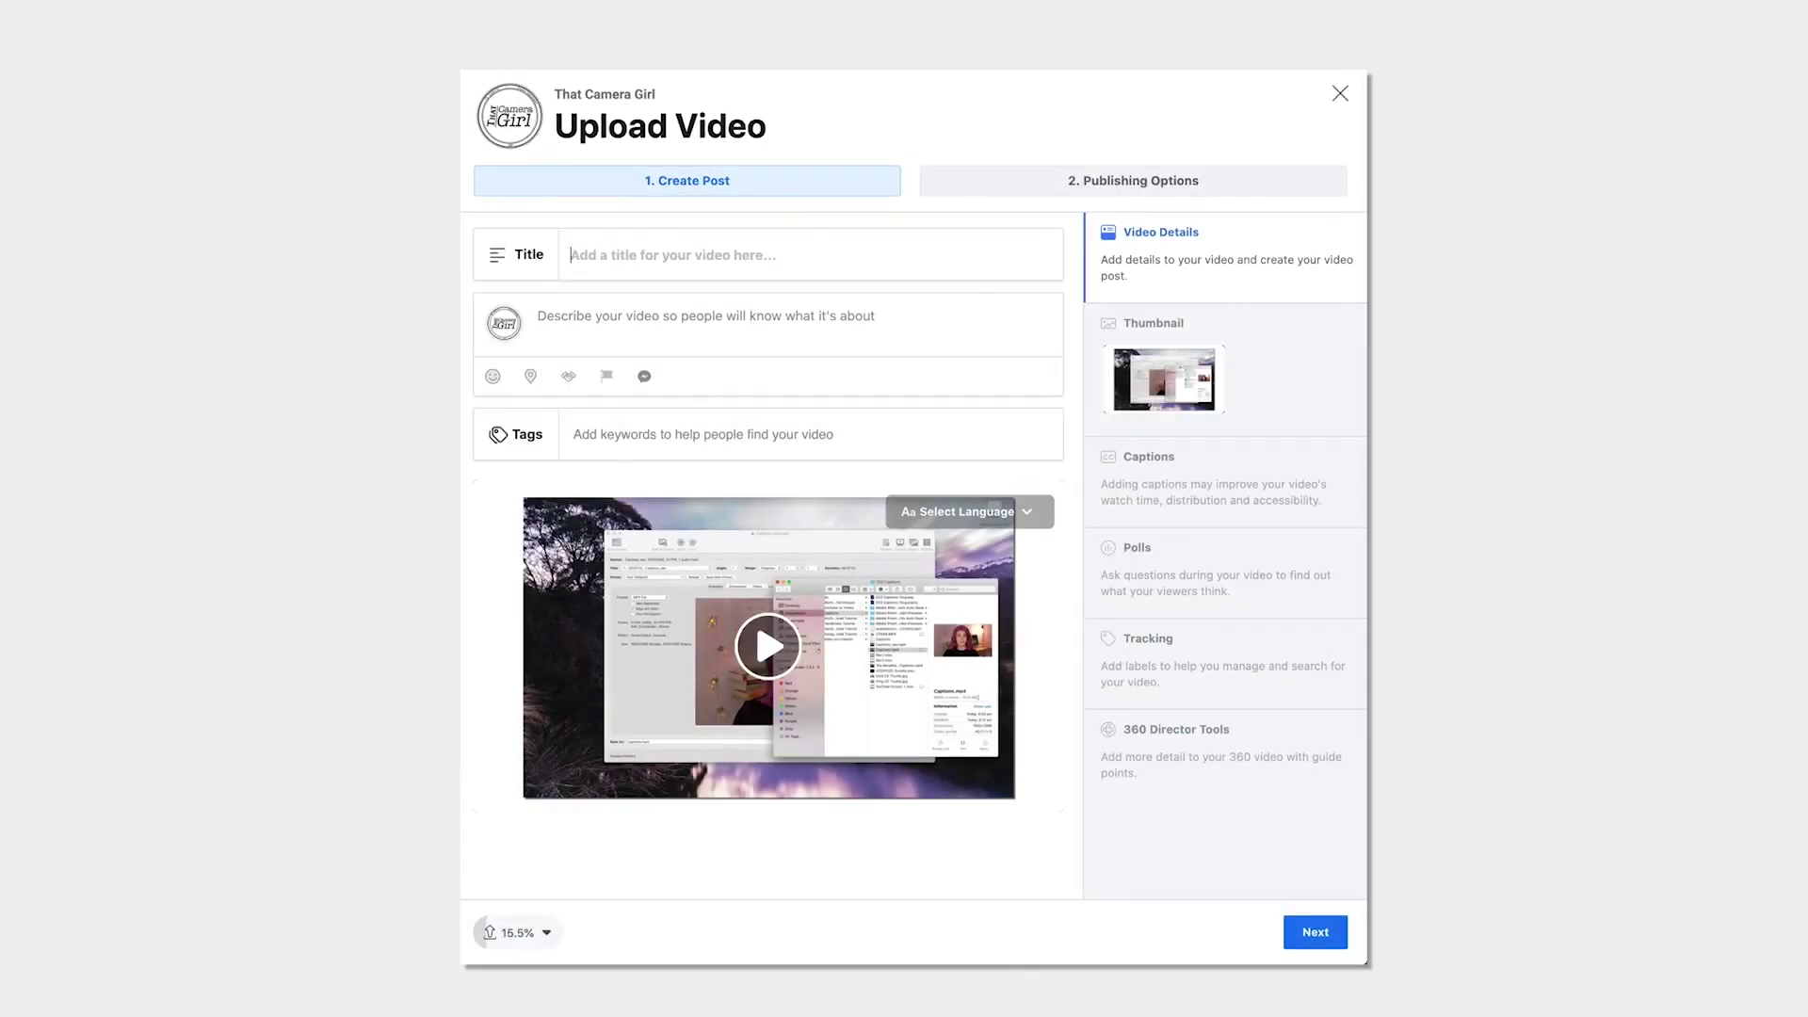
# - Title it 'How to Compress Your Videos Without Losing Quality' and paste the two-paragraph description
pyautogui.write('How to Compress Your Videos Without Losing Quality')
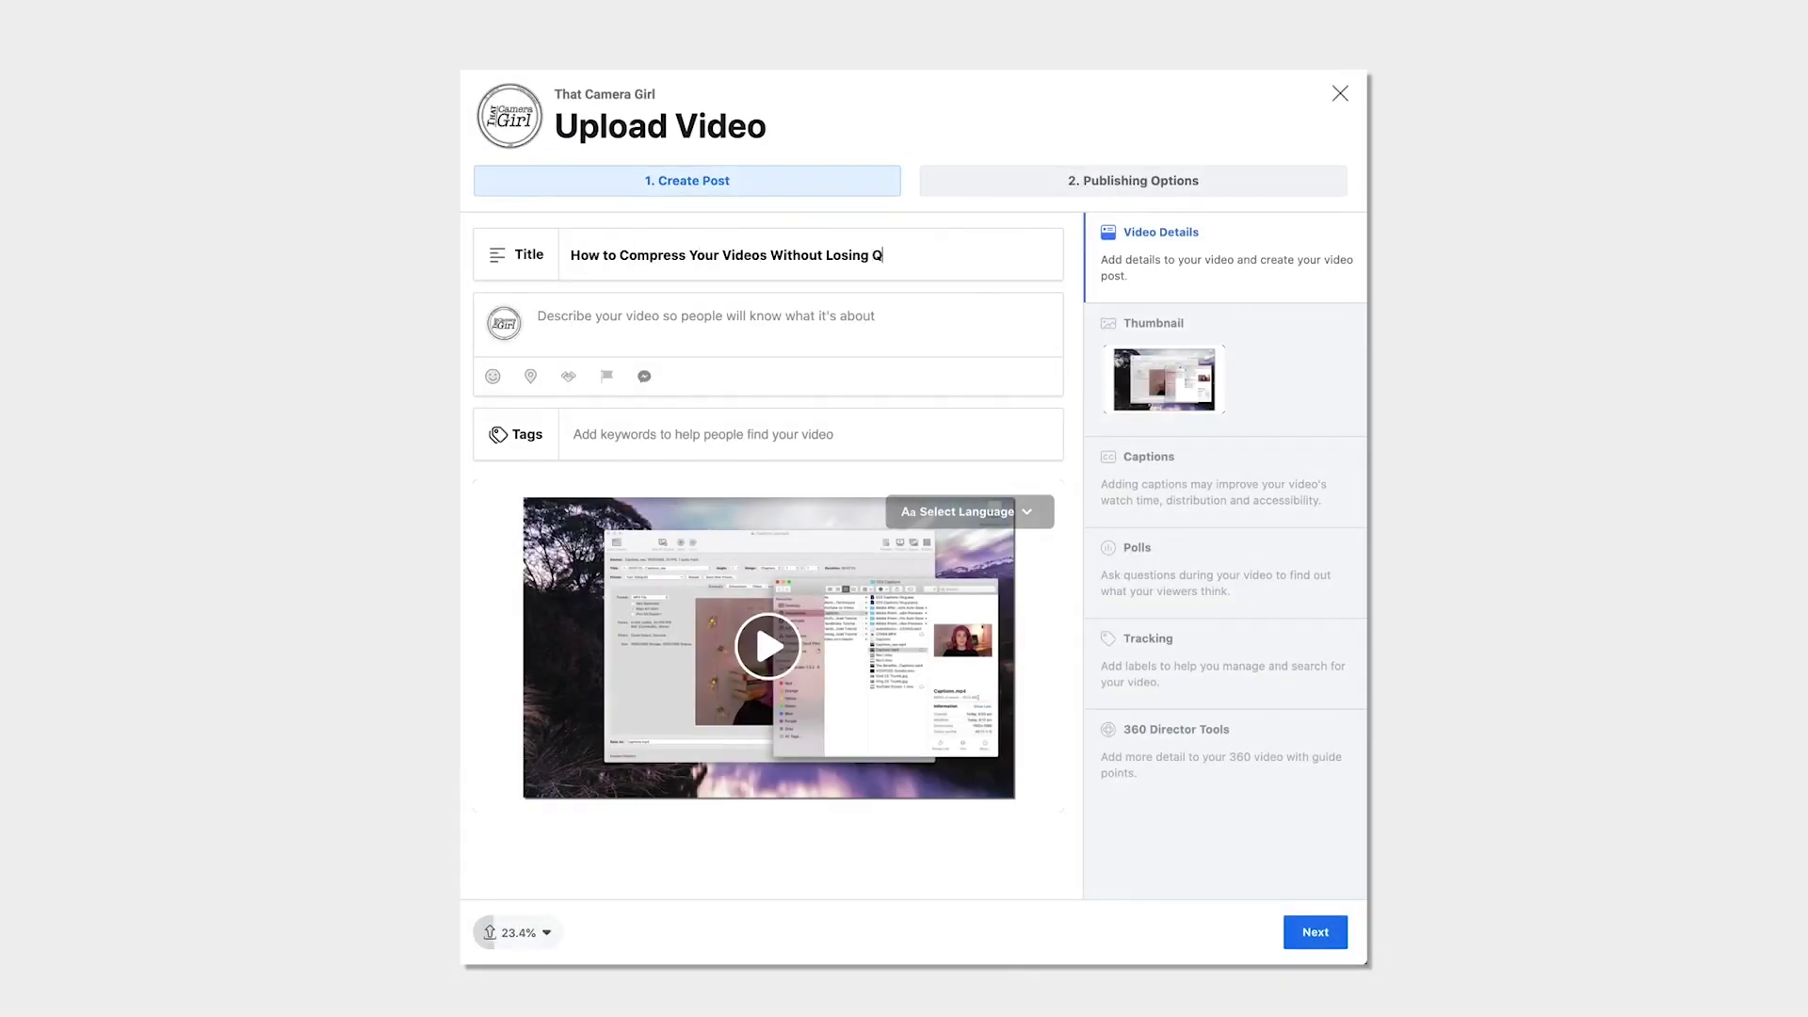
pyautogui.click(800, 317)
pyautogui.write('Video files can be massive, which means it can take a long time to upload them and share them to social media platforms and put a lot of stress on your bandwidth.  Compressing your final video files can also save you space in systems like Google Drive, the Cloud or Vimeo if you’re working with limited storage capacity. In this video, we’re going to look at how to use a program called Handbrake to compress your video files without losing quality.')
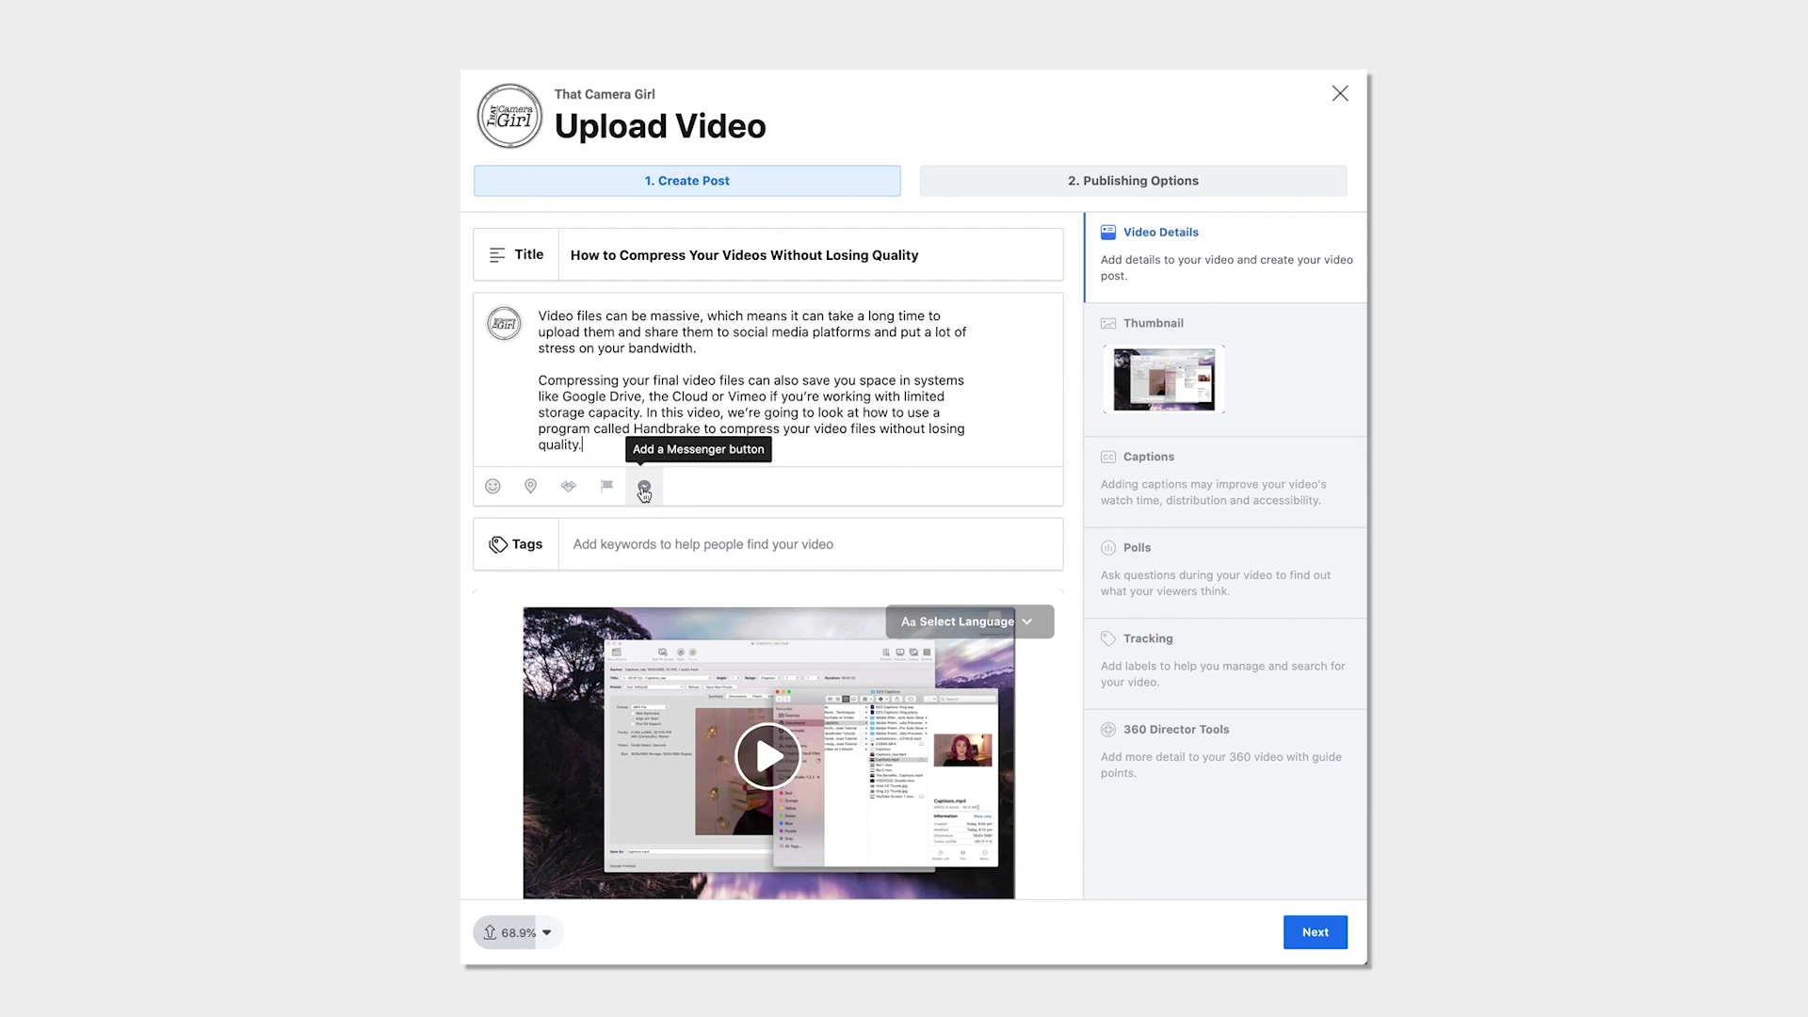
# - Tag the video Social Media, Business Advancement and Freelancing
pyautogui.click(738, 544)
pyautogui.write('social')
pyautogui.click(657, 614)
pyautogui.scroll(-2, 571, 763)
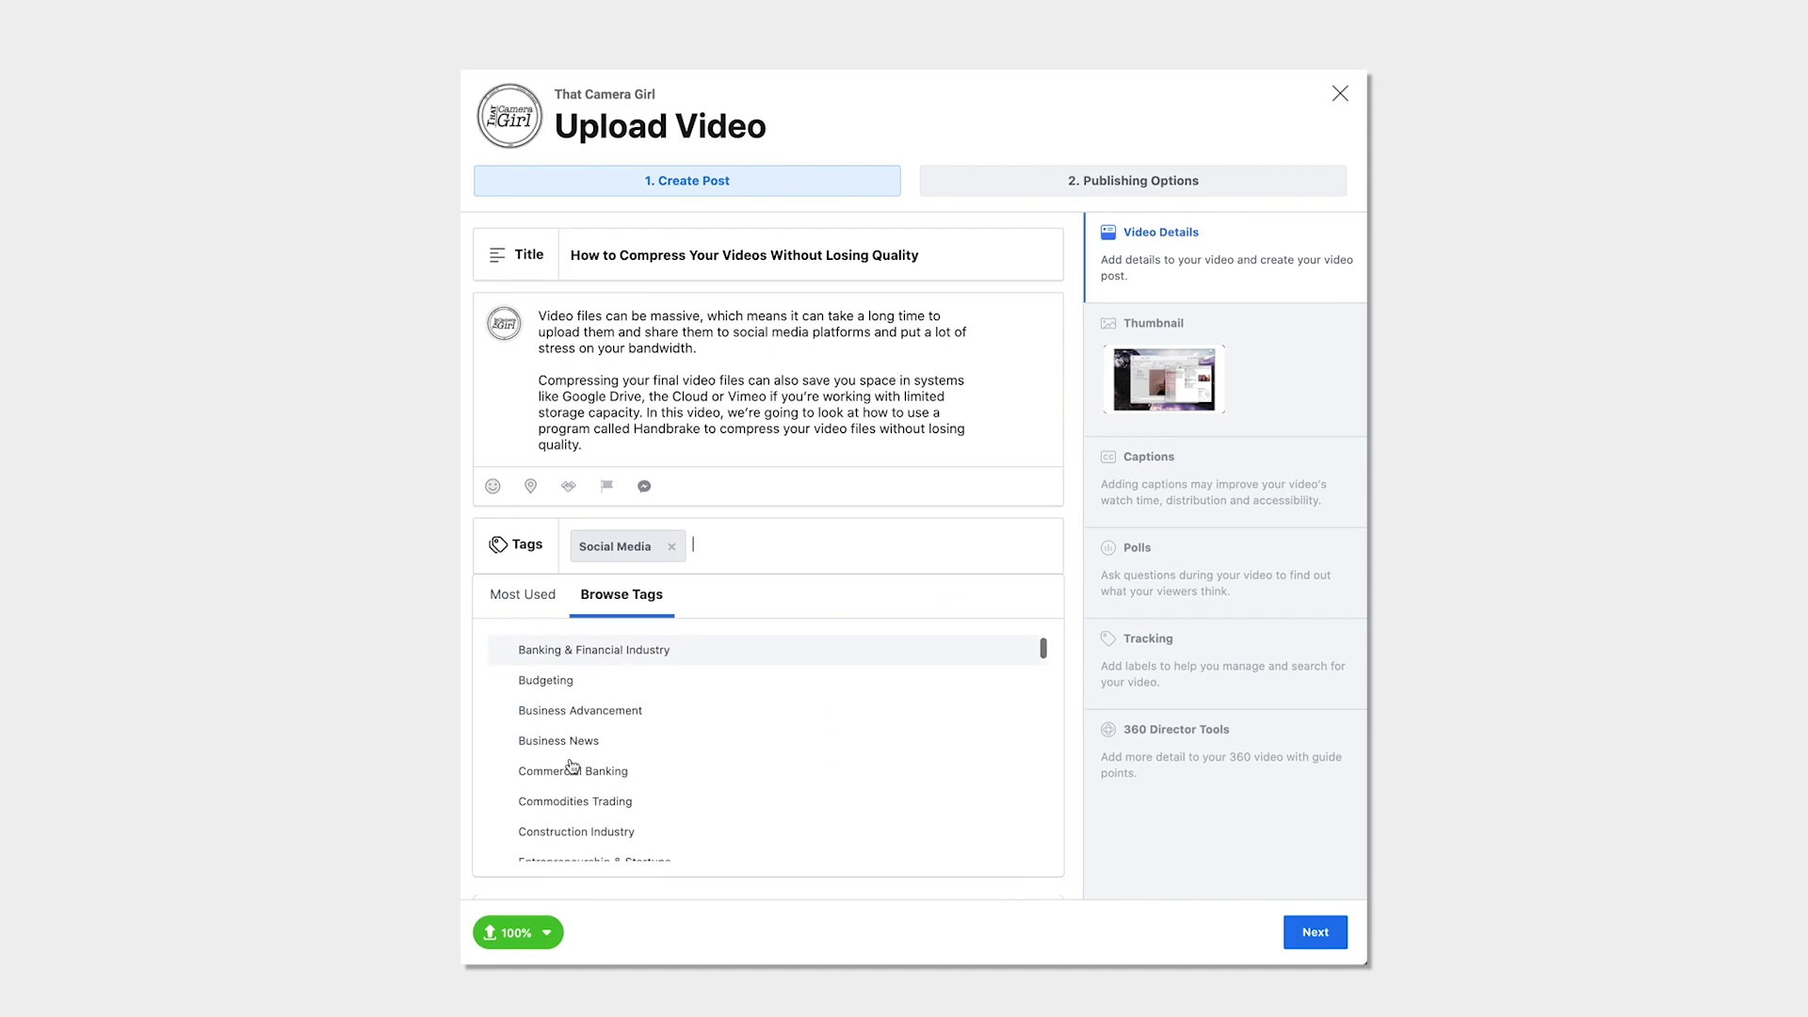
pyautogui.click(580, 712)
pyautogui.scroll(-1, 593, 754)
pyautogui.scroll(-2, 599, 766)
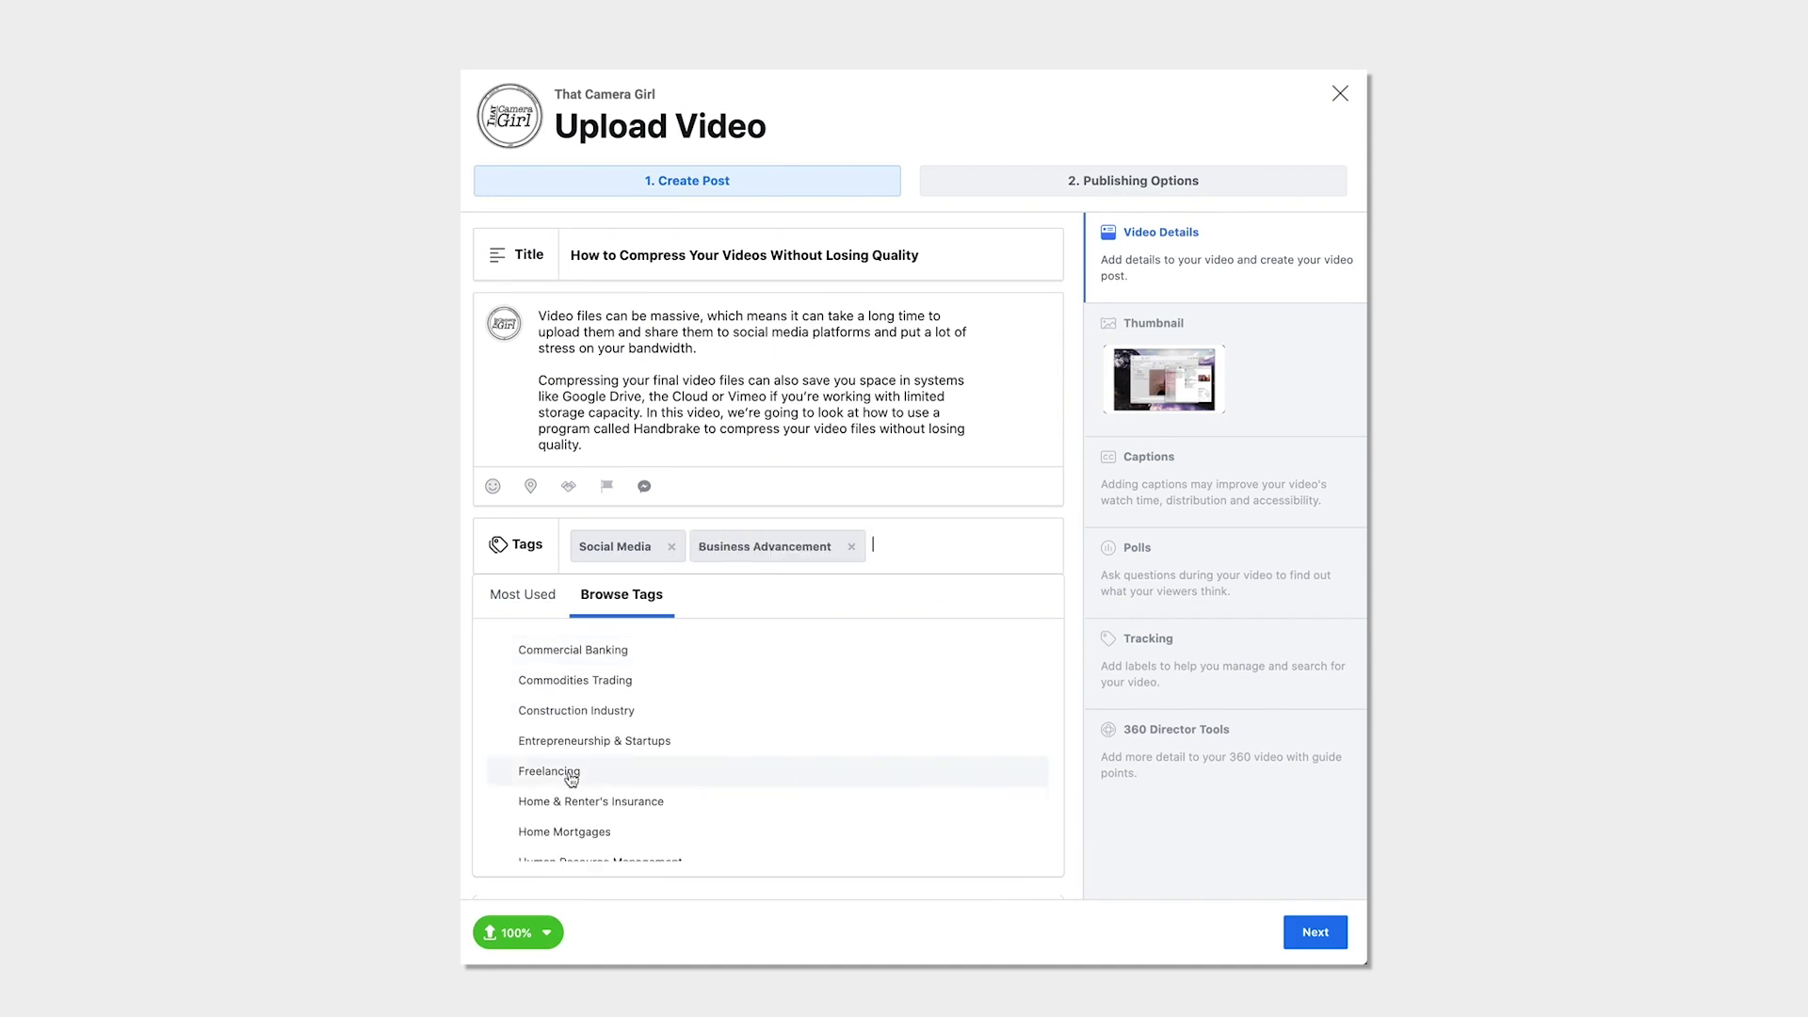
pyautogui.click(528, 770)
pyautogui.scroll(-3, 570, 777)
pyautogui.scroll(-3, 570, 777)
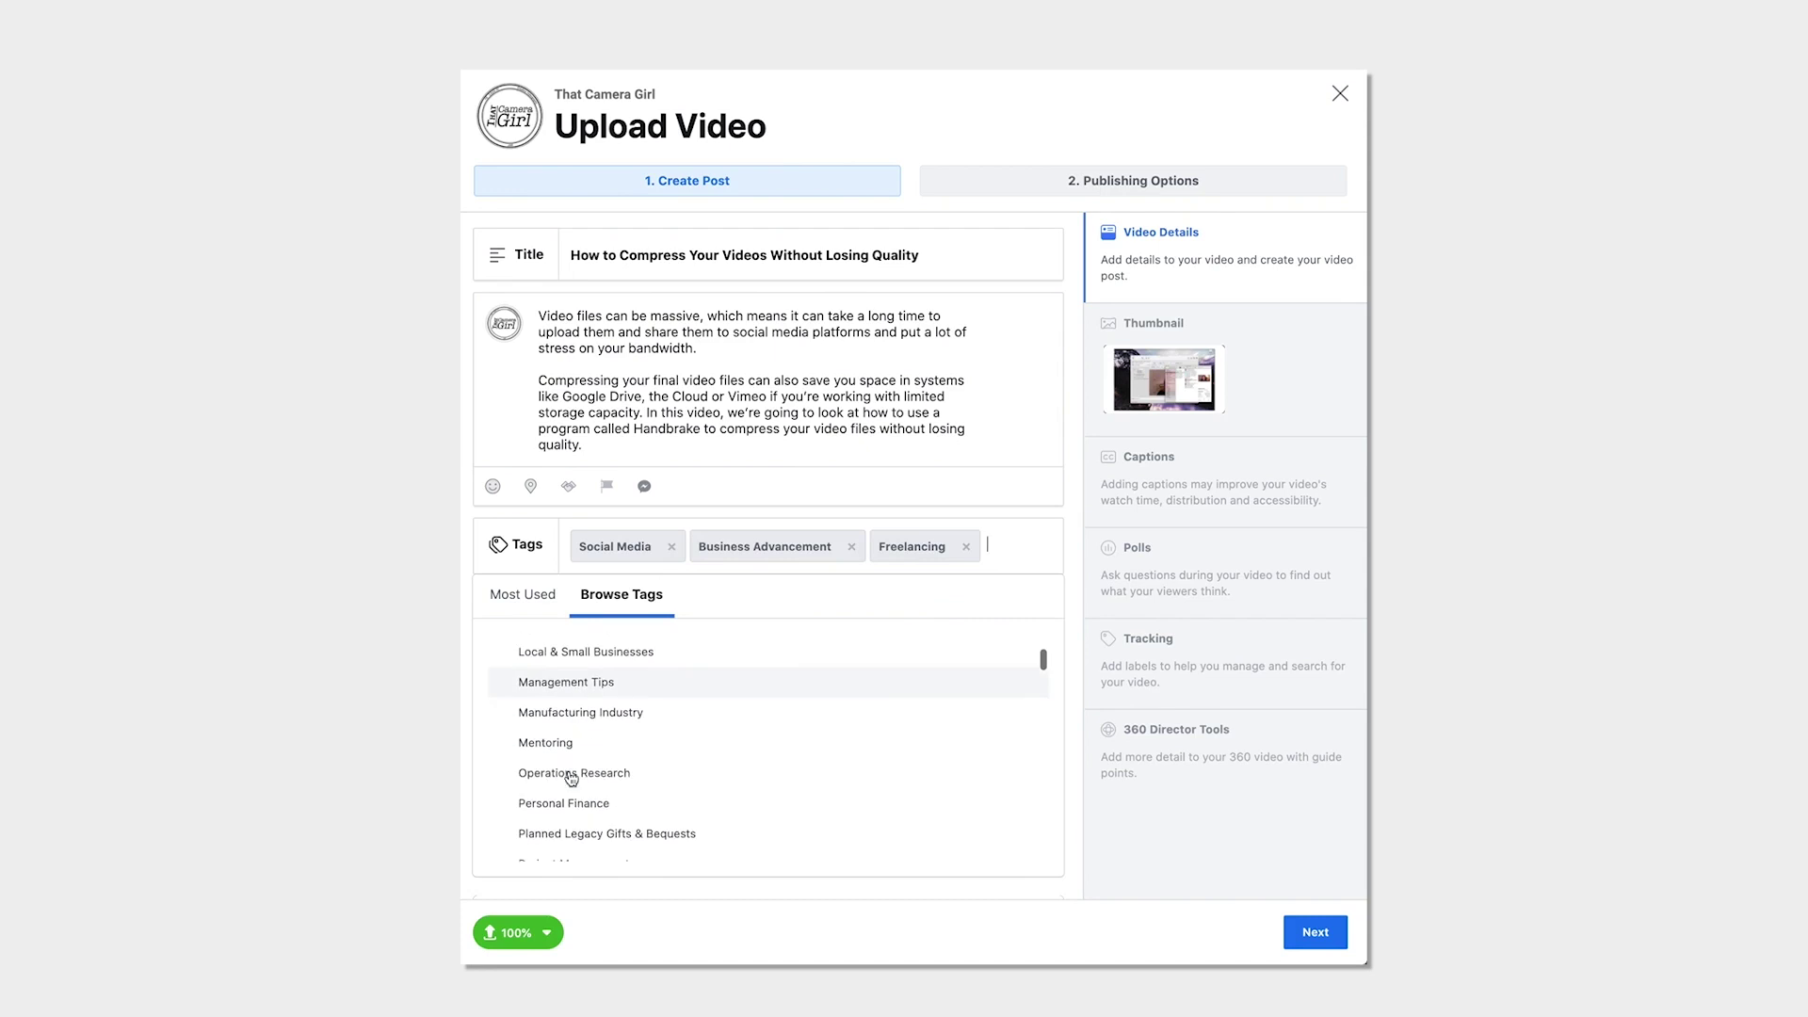
pyautogui.click(1078, 538)
# - Set the video language to English
pyautogui.scroll(-1, 1078, 539)
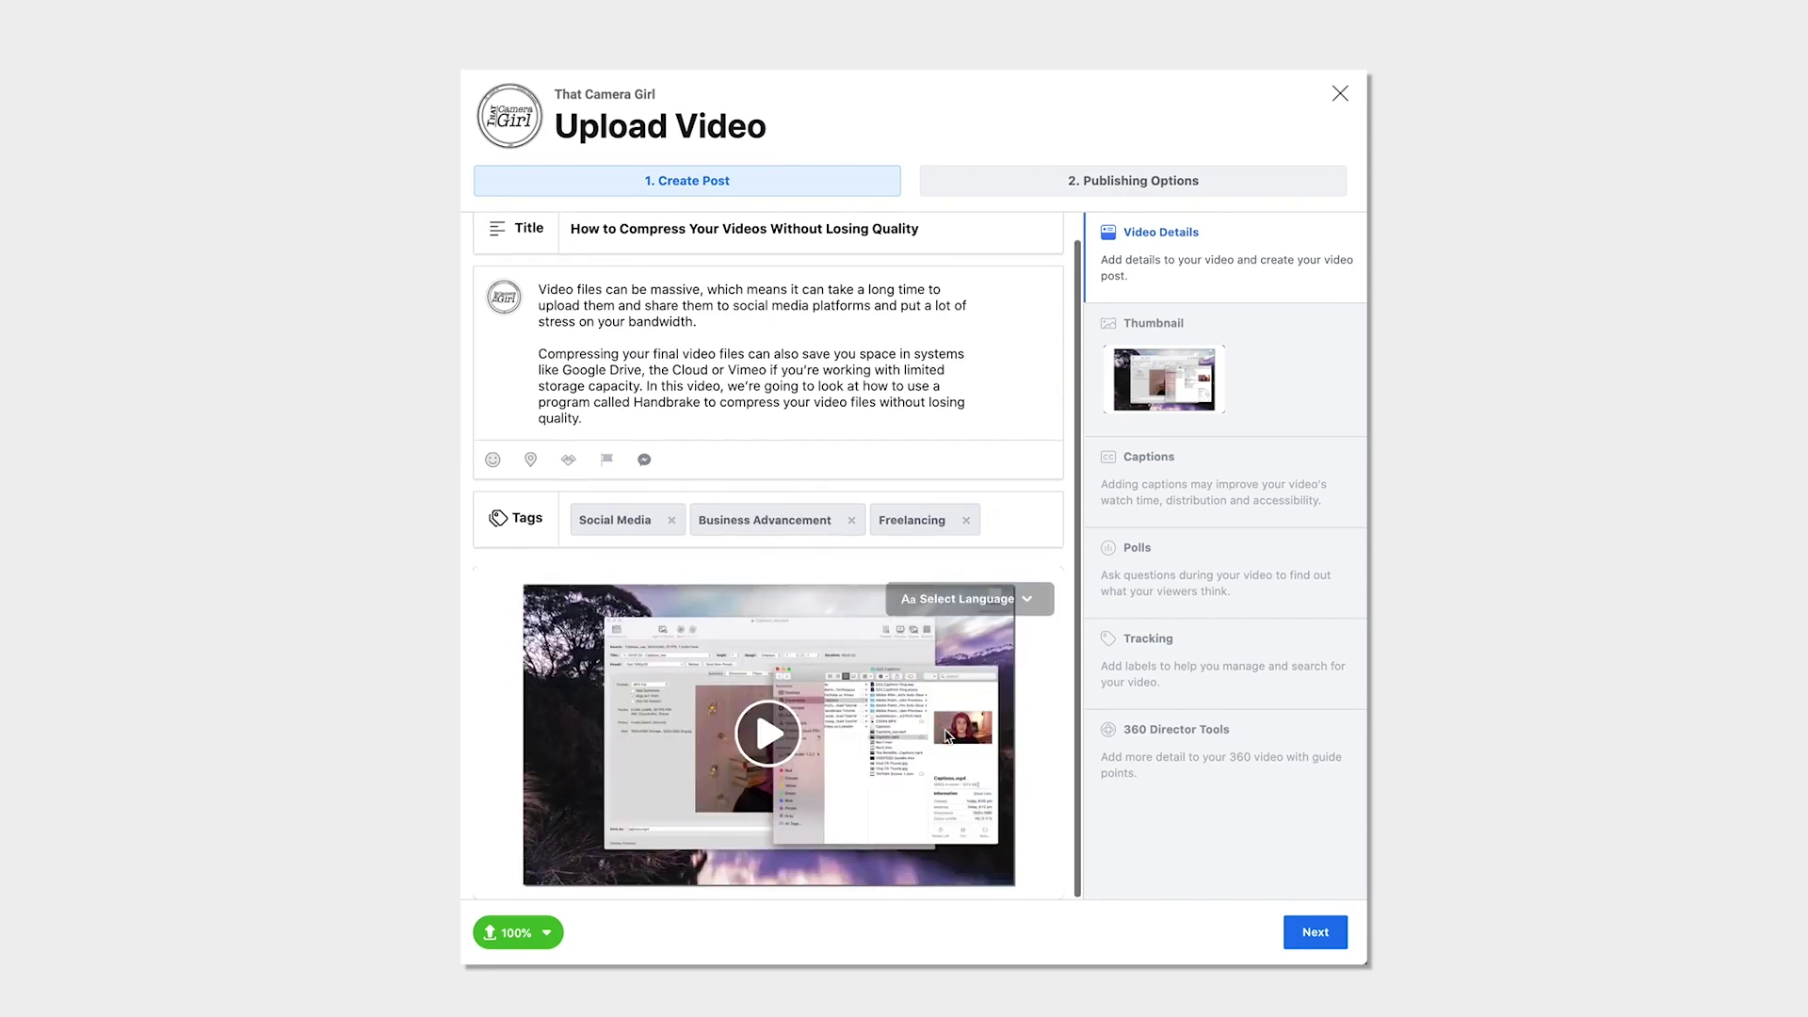
pyautogui.click(1032, 602)
pyautogui.write('eng')
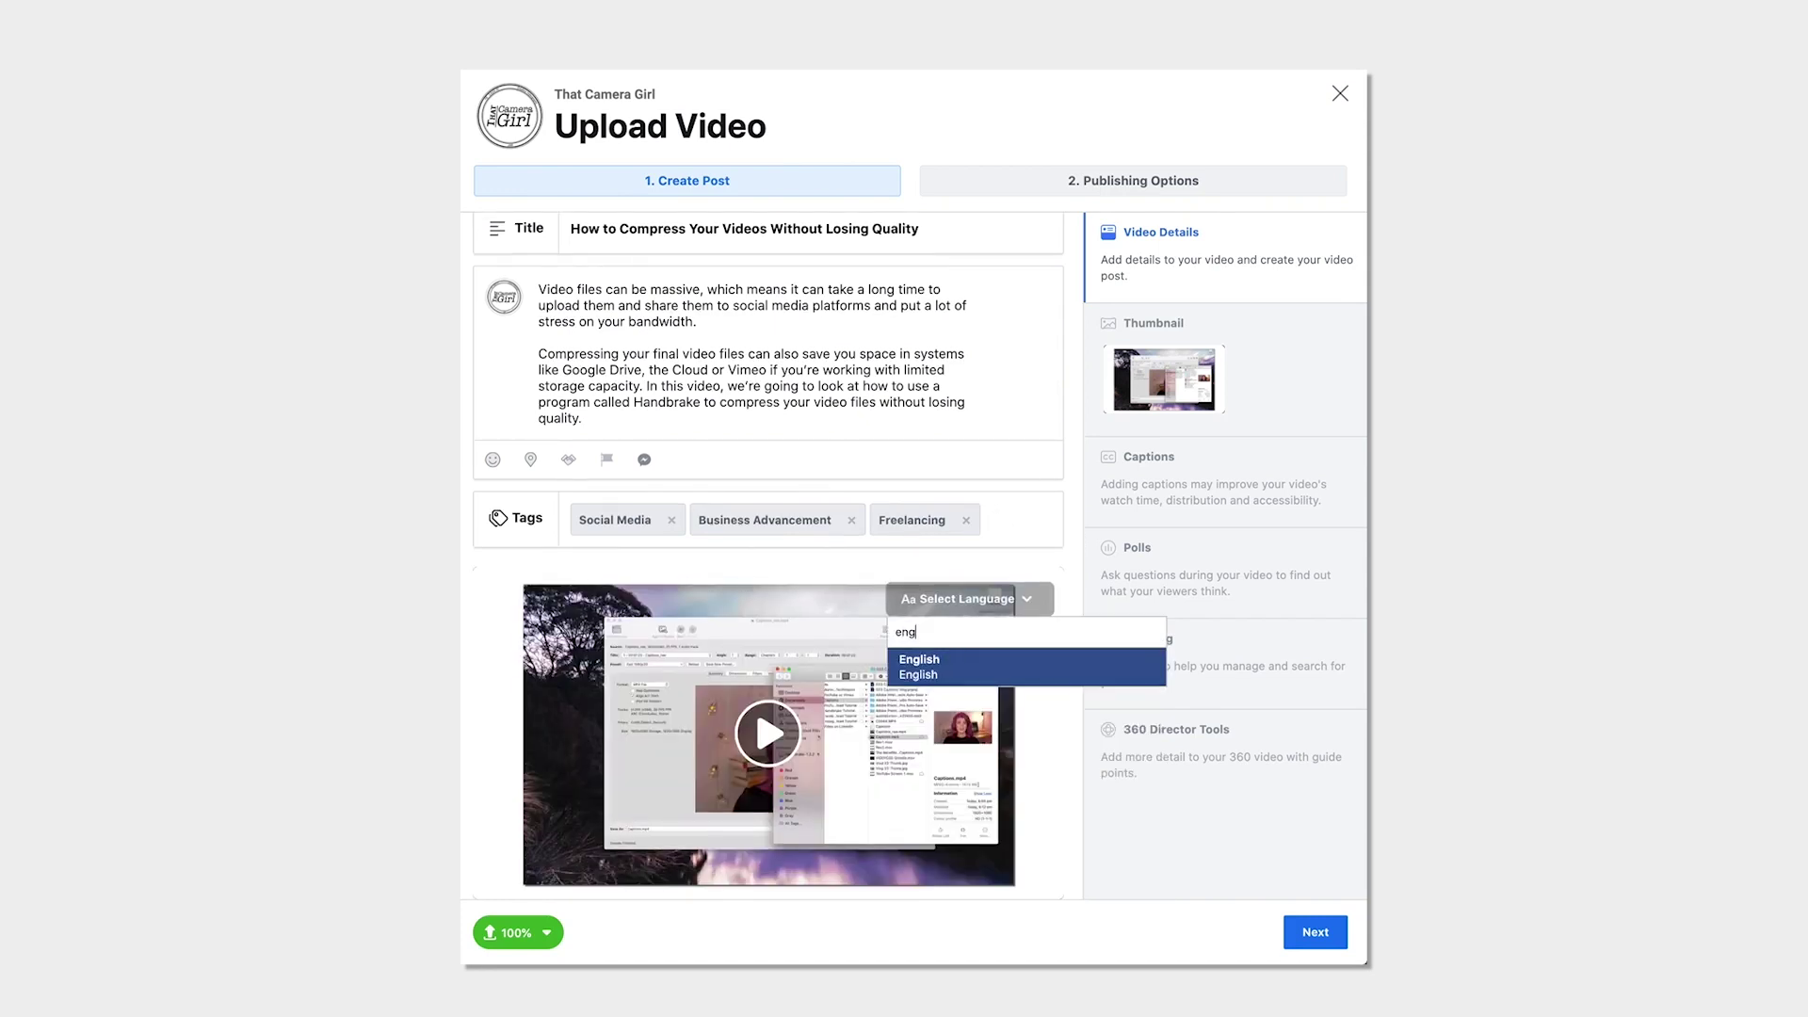
pyautogui.click(1022, 663)
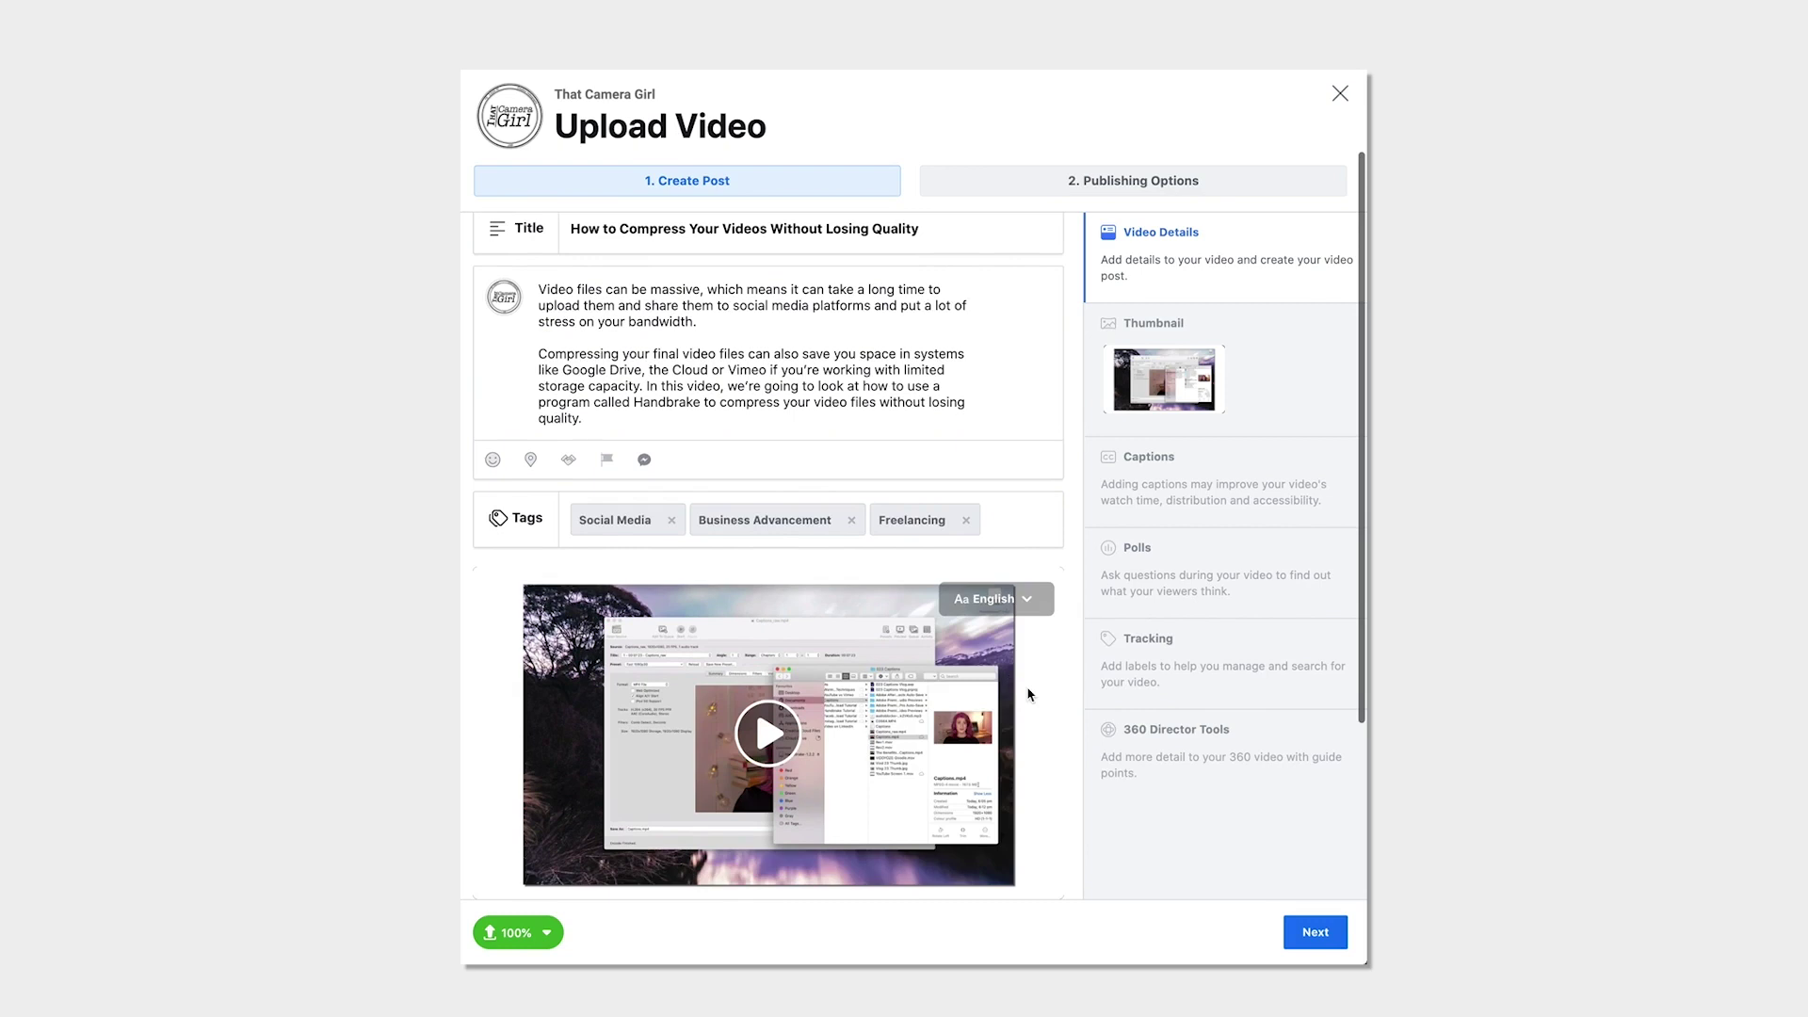
# - Preview the auto-generated thumbnails, then set Handbrake Thumbnail.jpg as the custom thumbnail
pyautogui.click(1229, 335)
pyautogui.click(803, 449)
pyautogui.click(940, 438)
pyautogui.click(1029, 348)
pyautogui.click(859, 578)
pyautogui.click(892, 529)
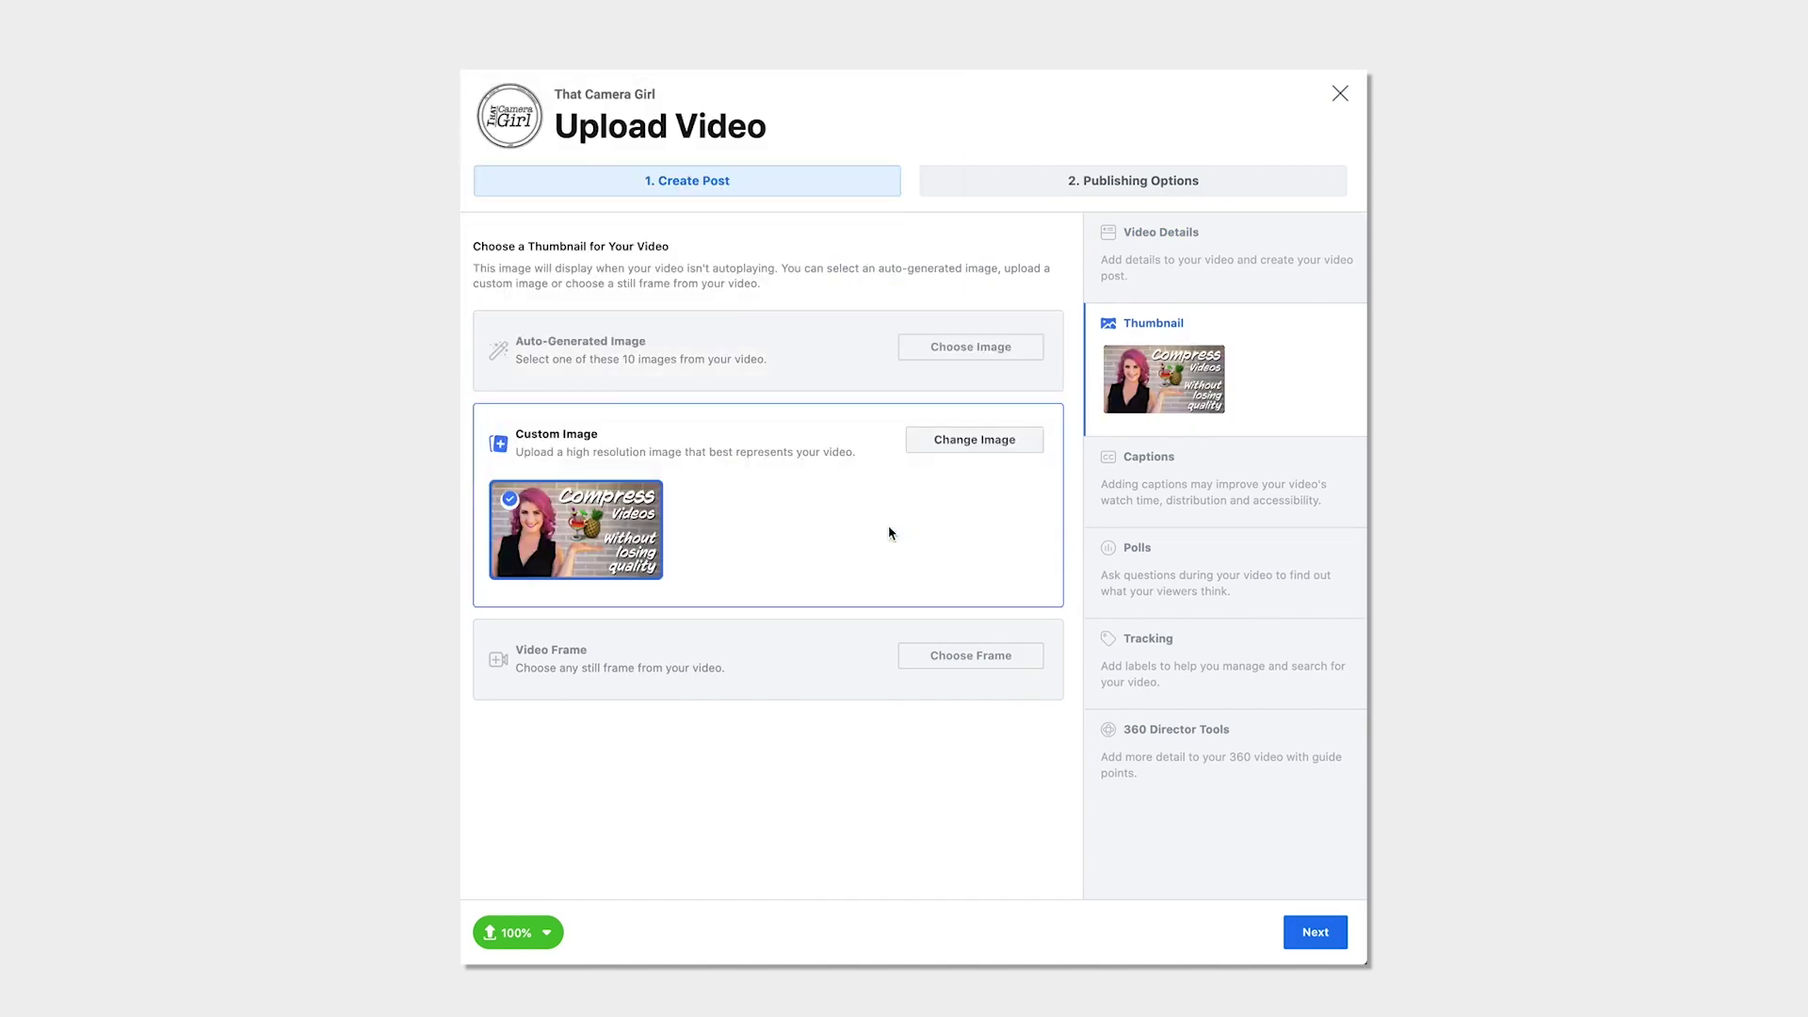
# - Preview video-frame thumbnails, then cancel to keep the custom image
pyautogui.click(839, 668)
pyautogui.click(226, 697)
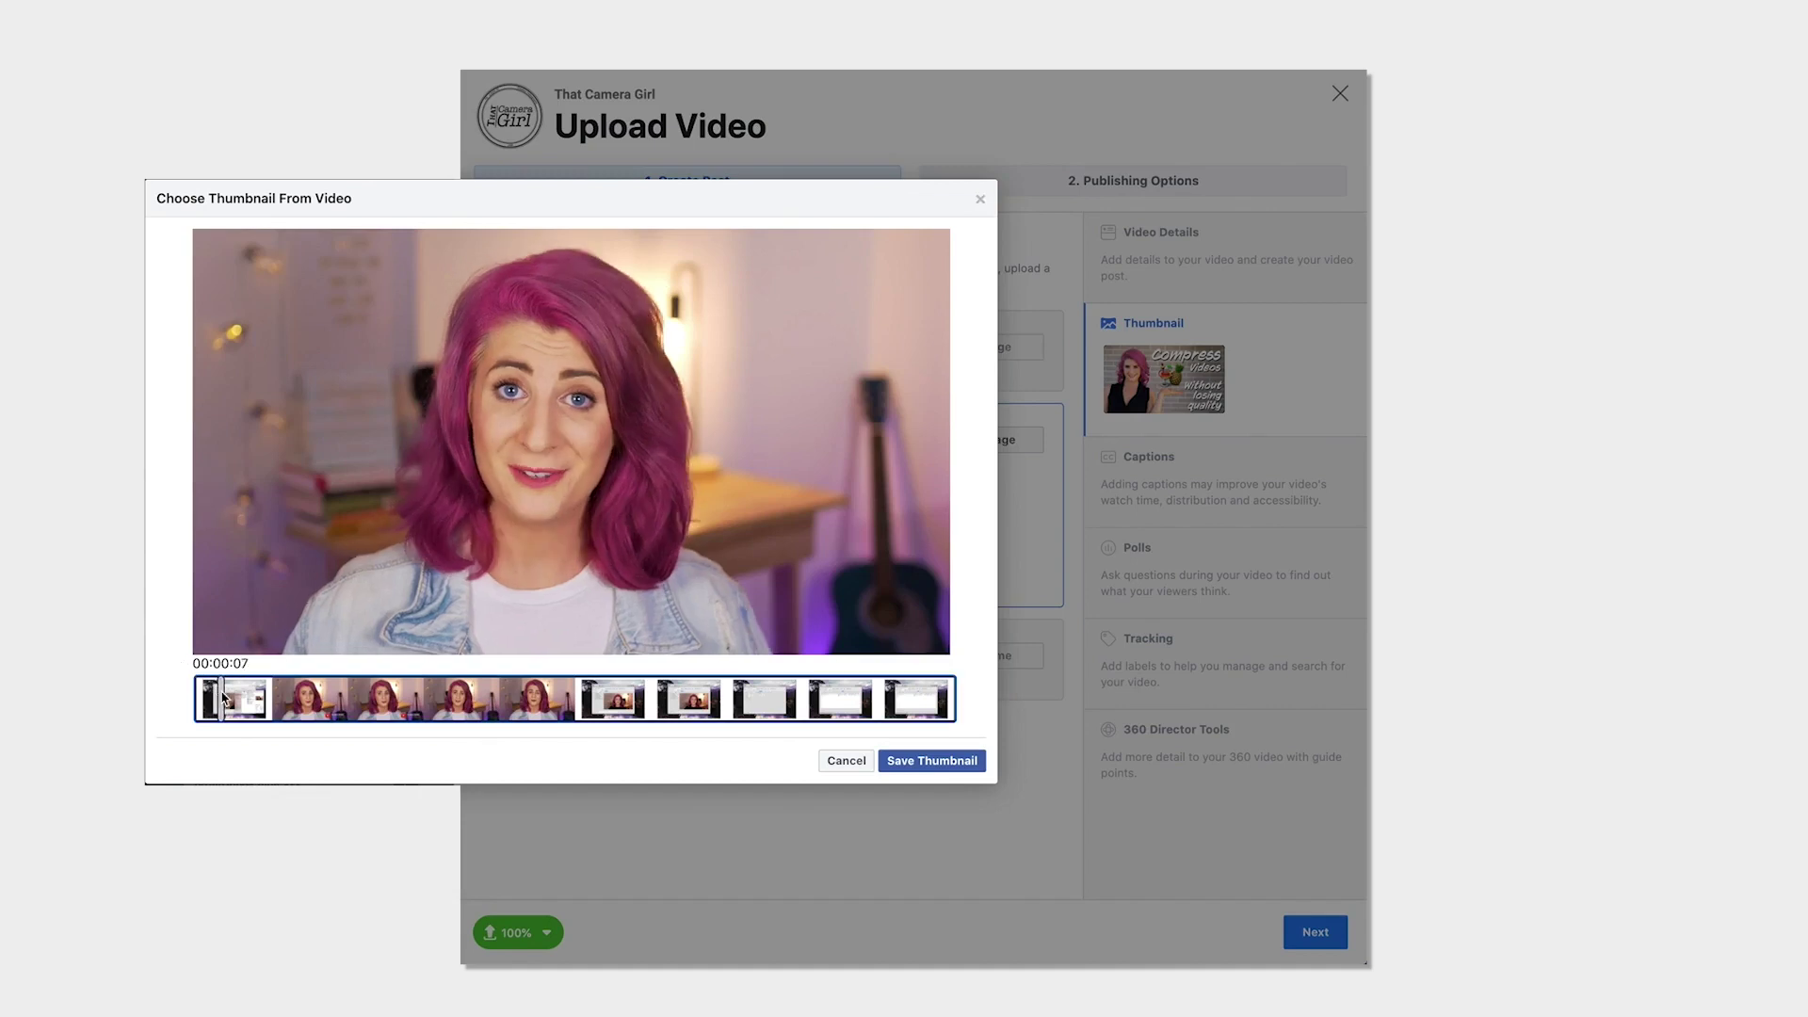
pyautogui.moveTo(226, 697); pyautogui.dragTo(827, 726)
pyautogui.click(843, 761)
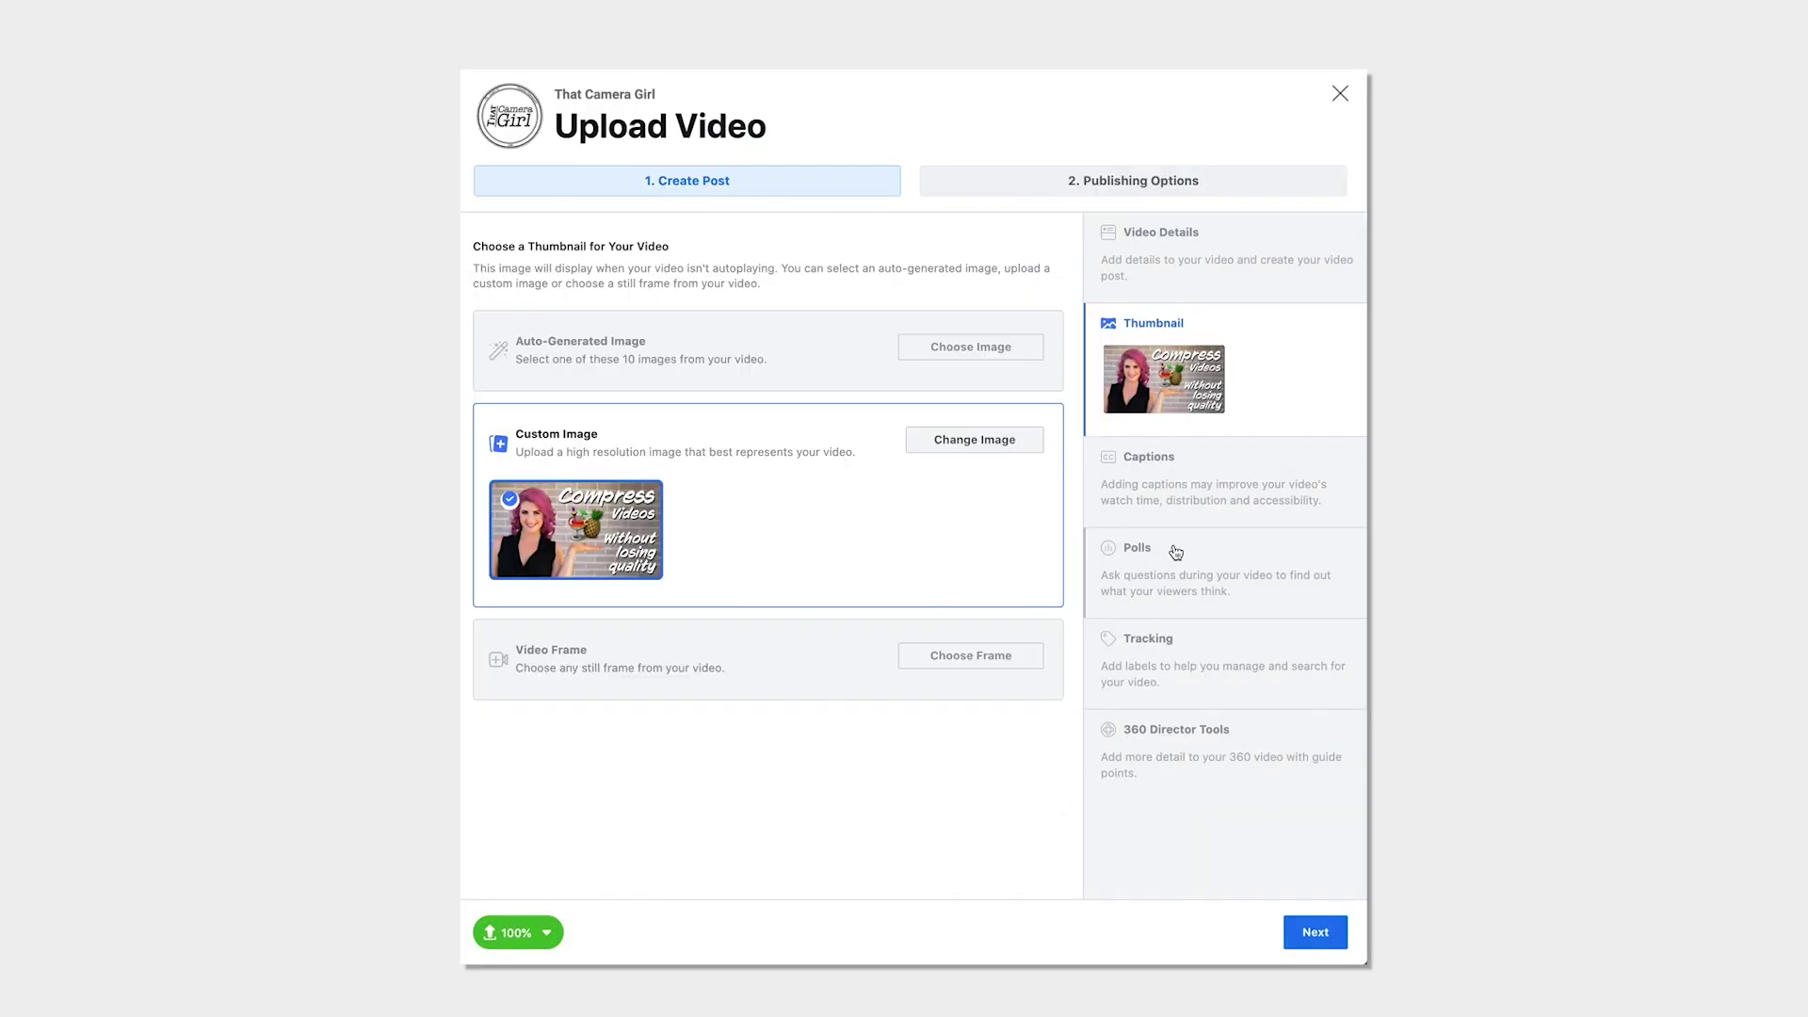
# - Autogenerate English captions and play the video to review them
pyautogui.click(1188, 495)
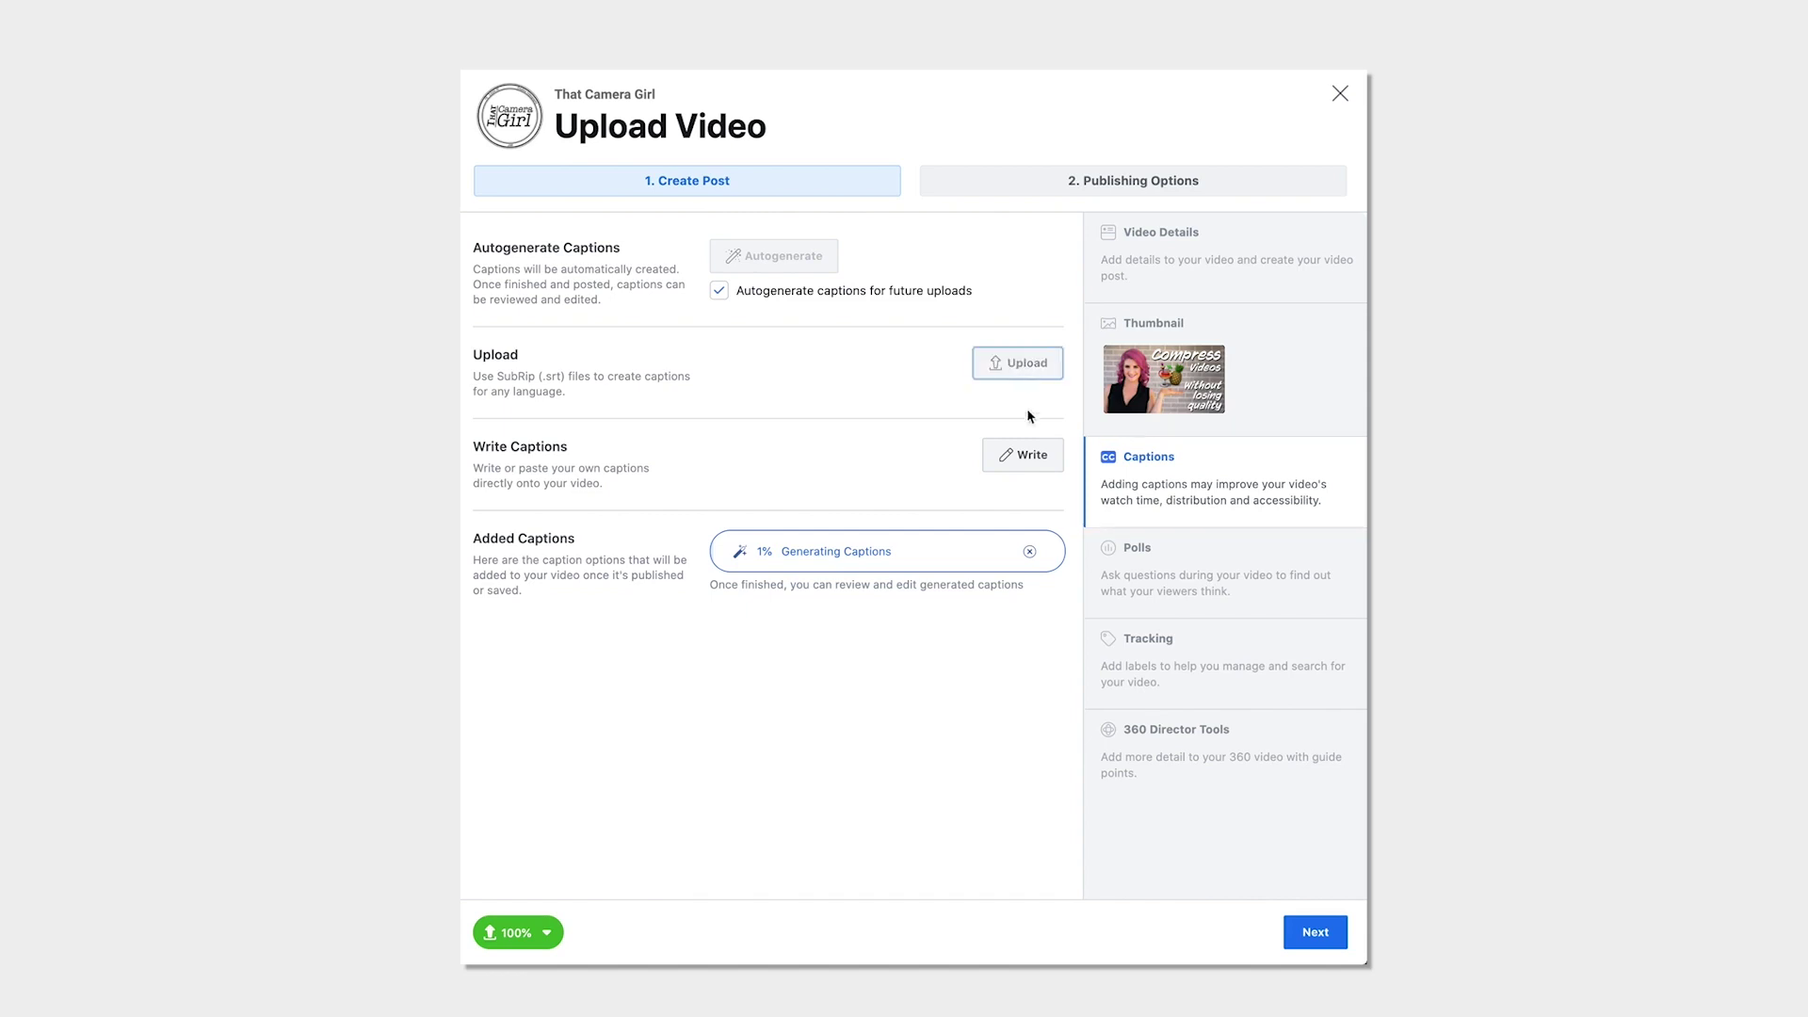
pyautogui.click(1026, 457)
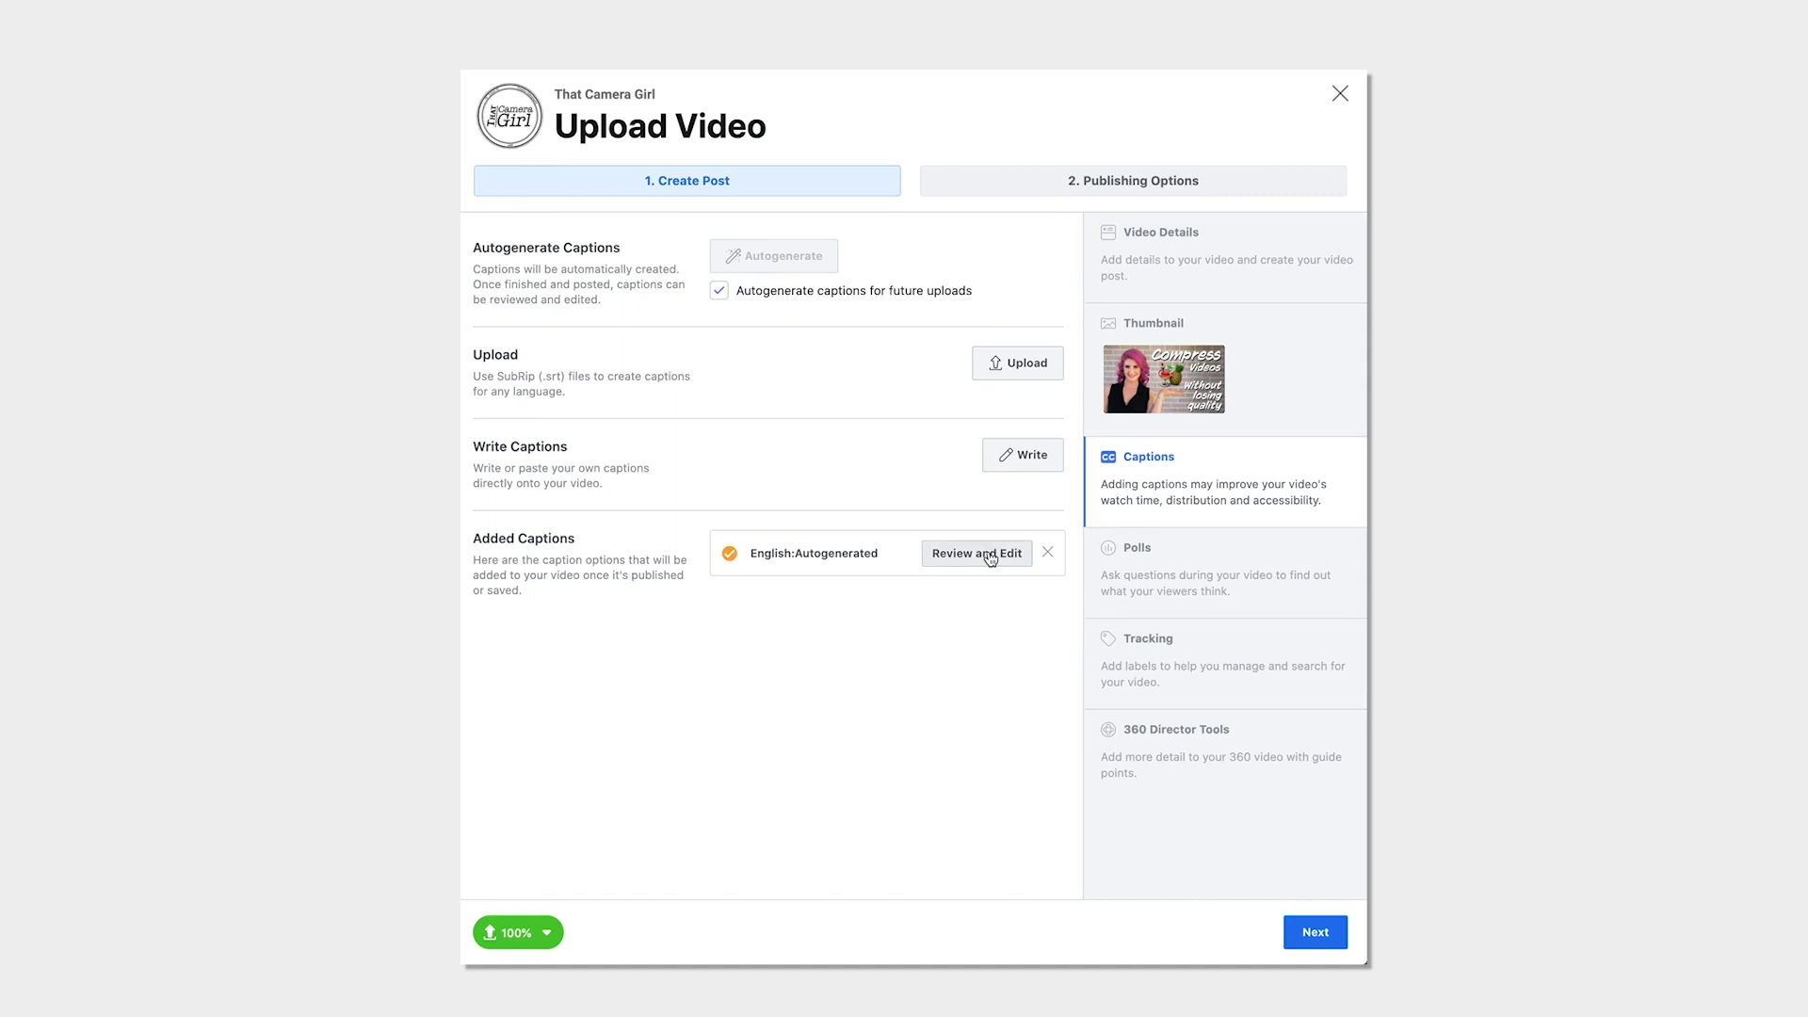
pyautogui.click(989, 555)
pyautogui.click(433, 396)
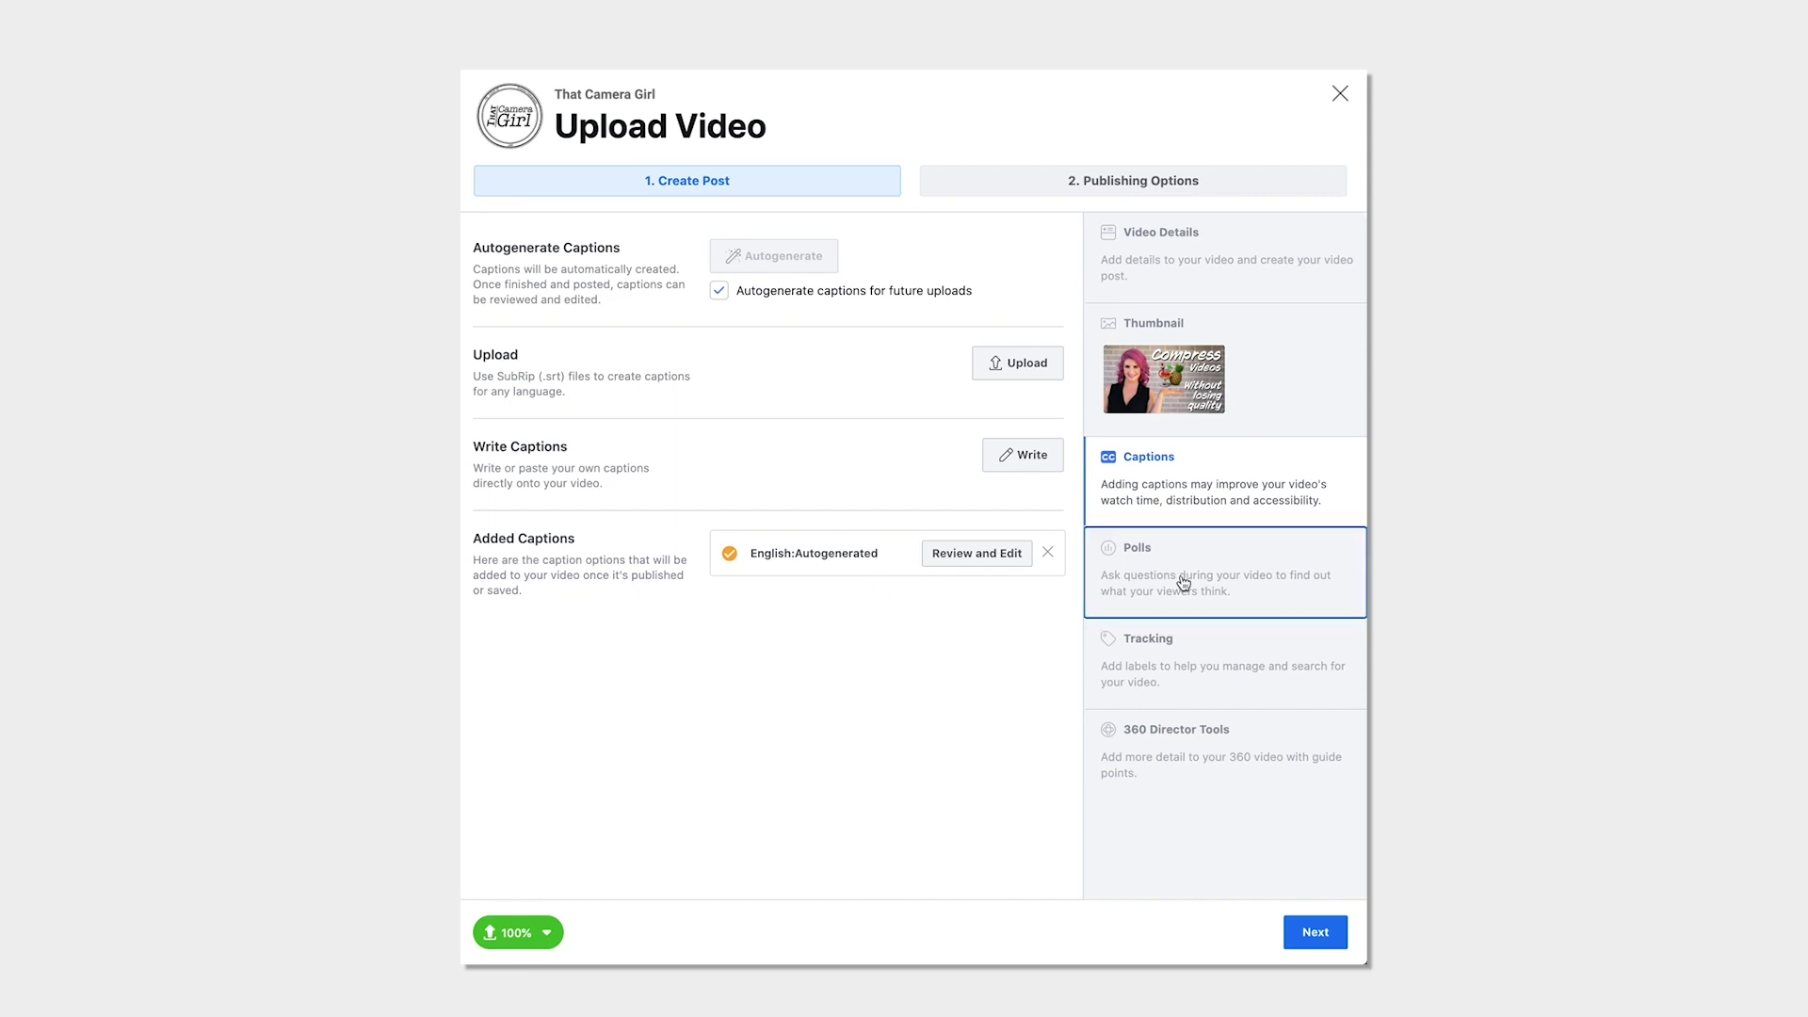
# - Create and save a Yes/No poll 'Do you compress your video files?' shown 00:59–01:29
pyautogui.click(1183, 582)
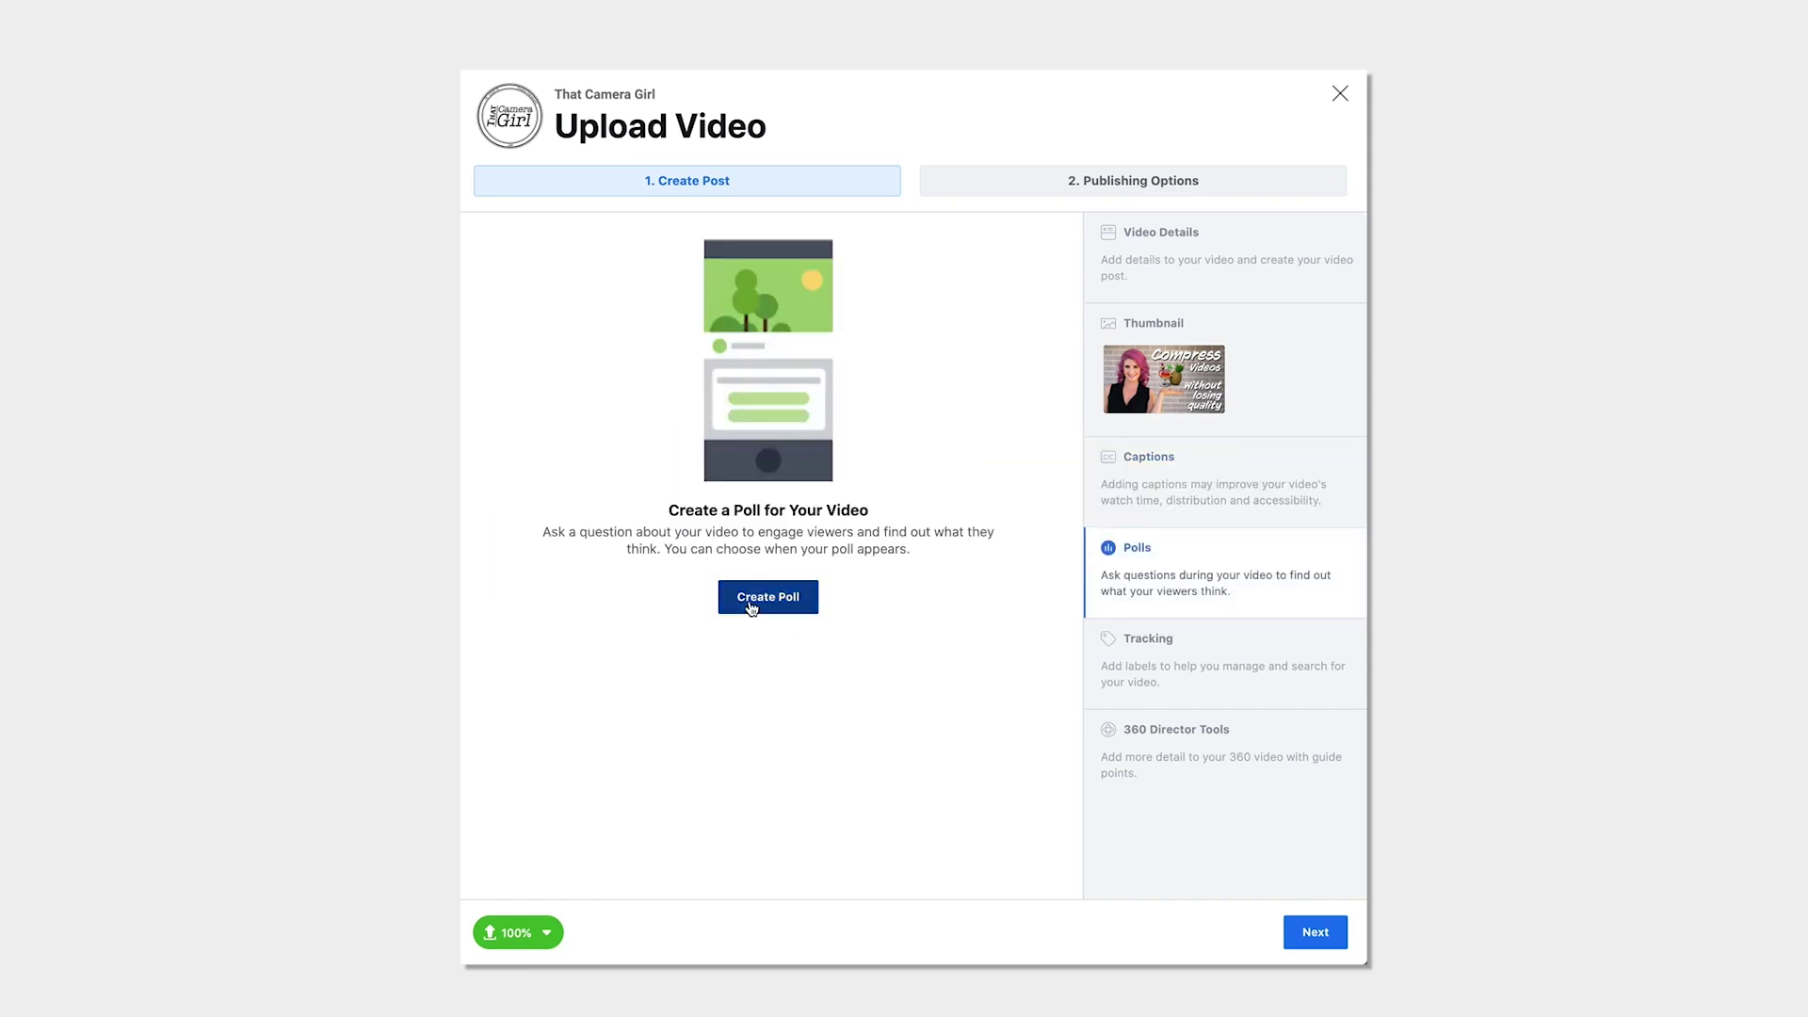
pyautogui.click(753, 602)
pyautogui.moveTo(504, 545); pyautogui.dragTo(633, 542)
pyautogui.click(1102, 259)
pyautogui.write('Do you compress your video files?')
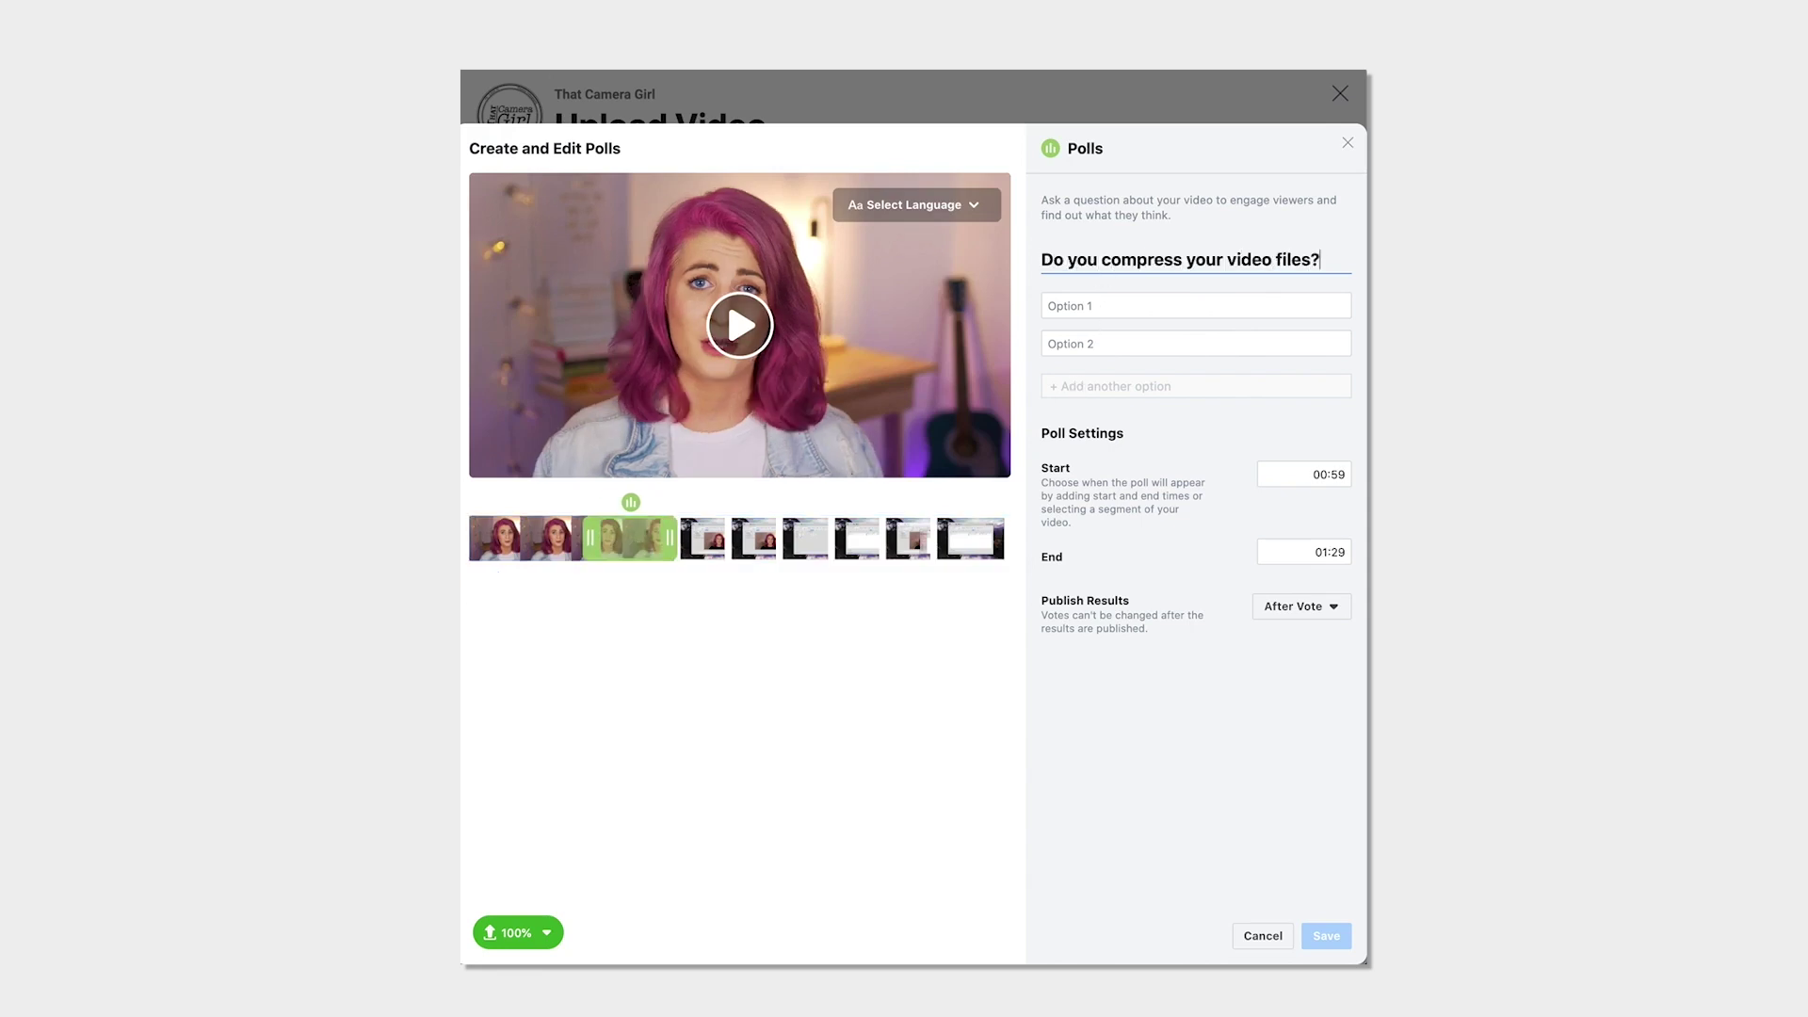
pyautogui.press('Tab')
pyautogui.write('Yes')
pyautogui.click(1291, 334)
pyautogui.write('No')
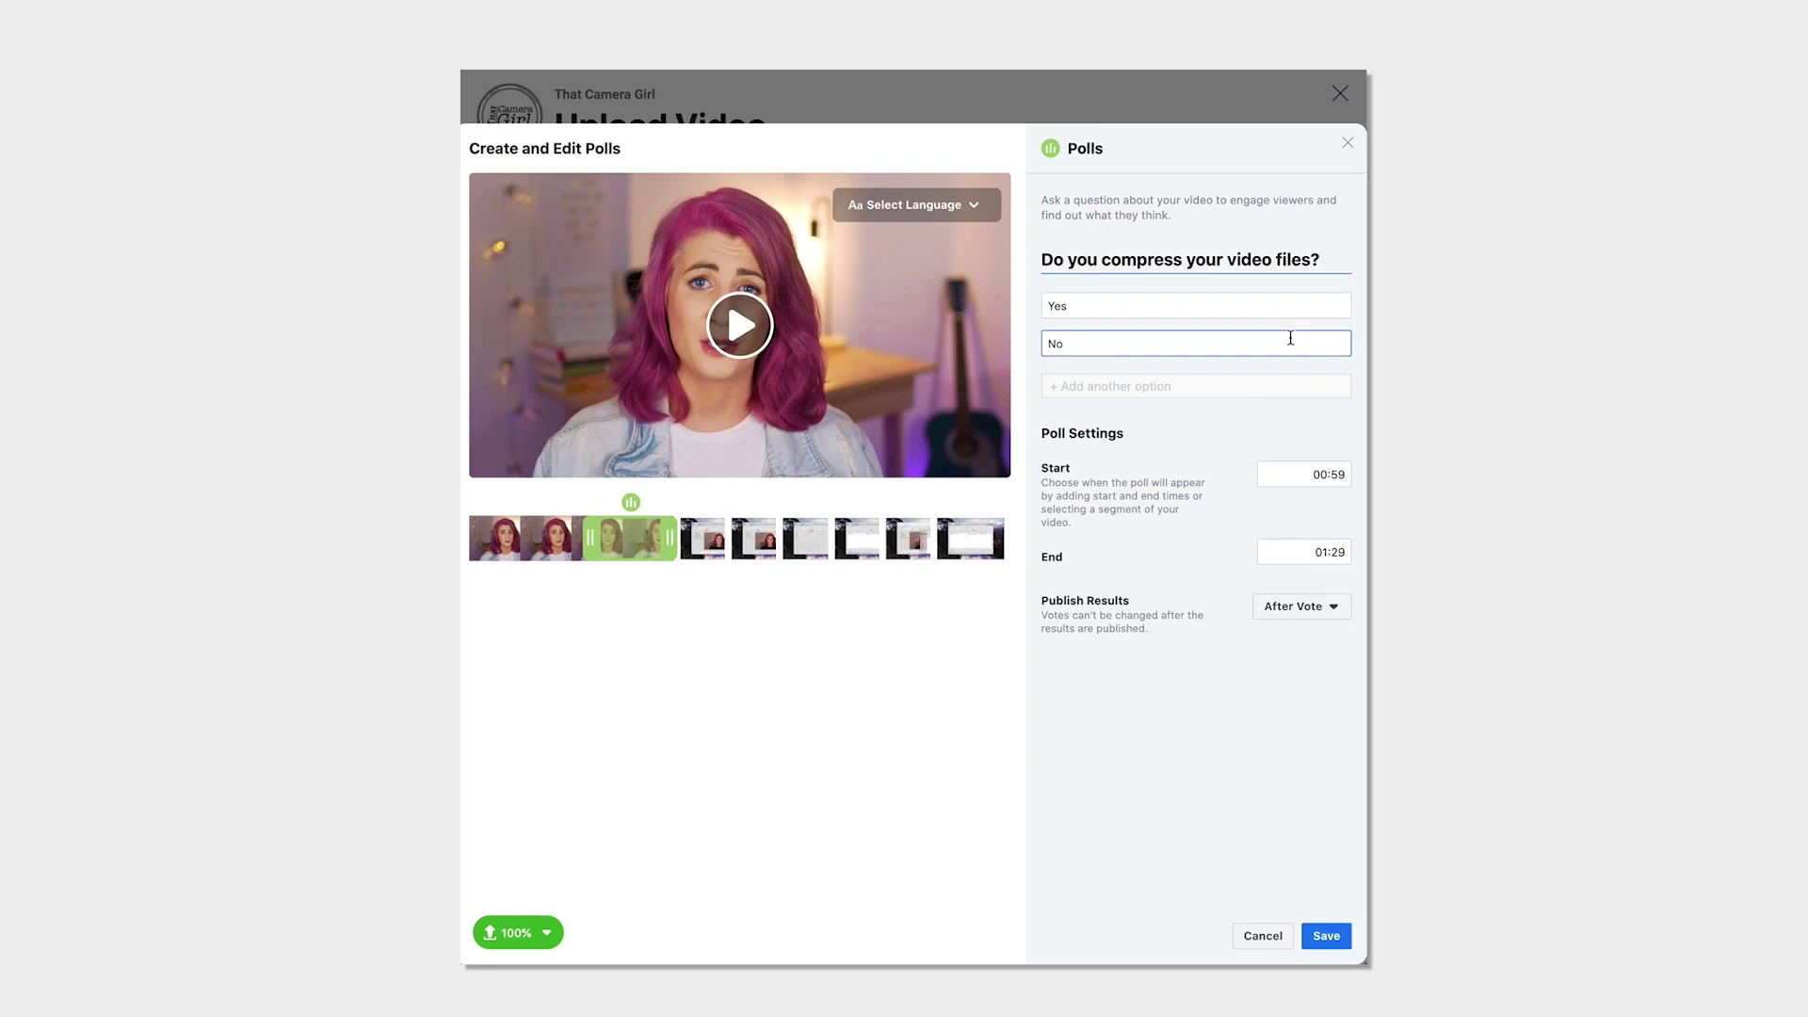
pyautogui.click(1304, 429)
pyautogui.click(1330, 936)
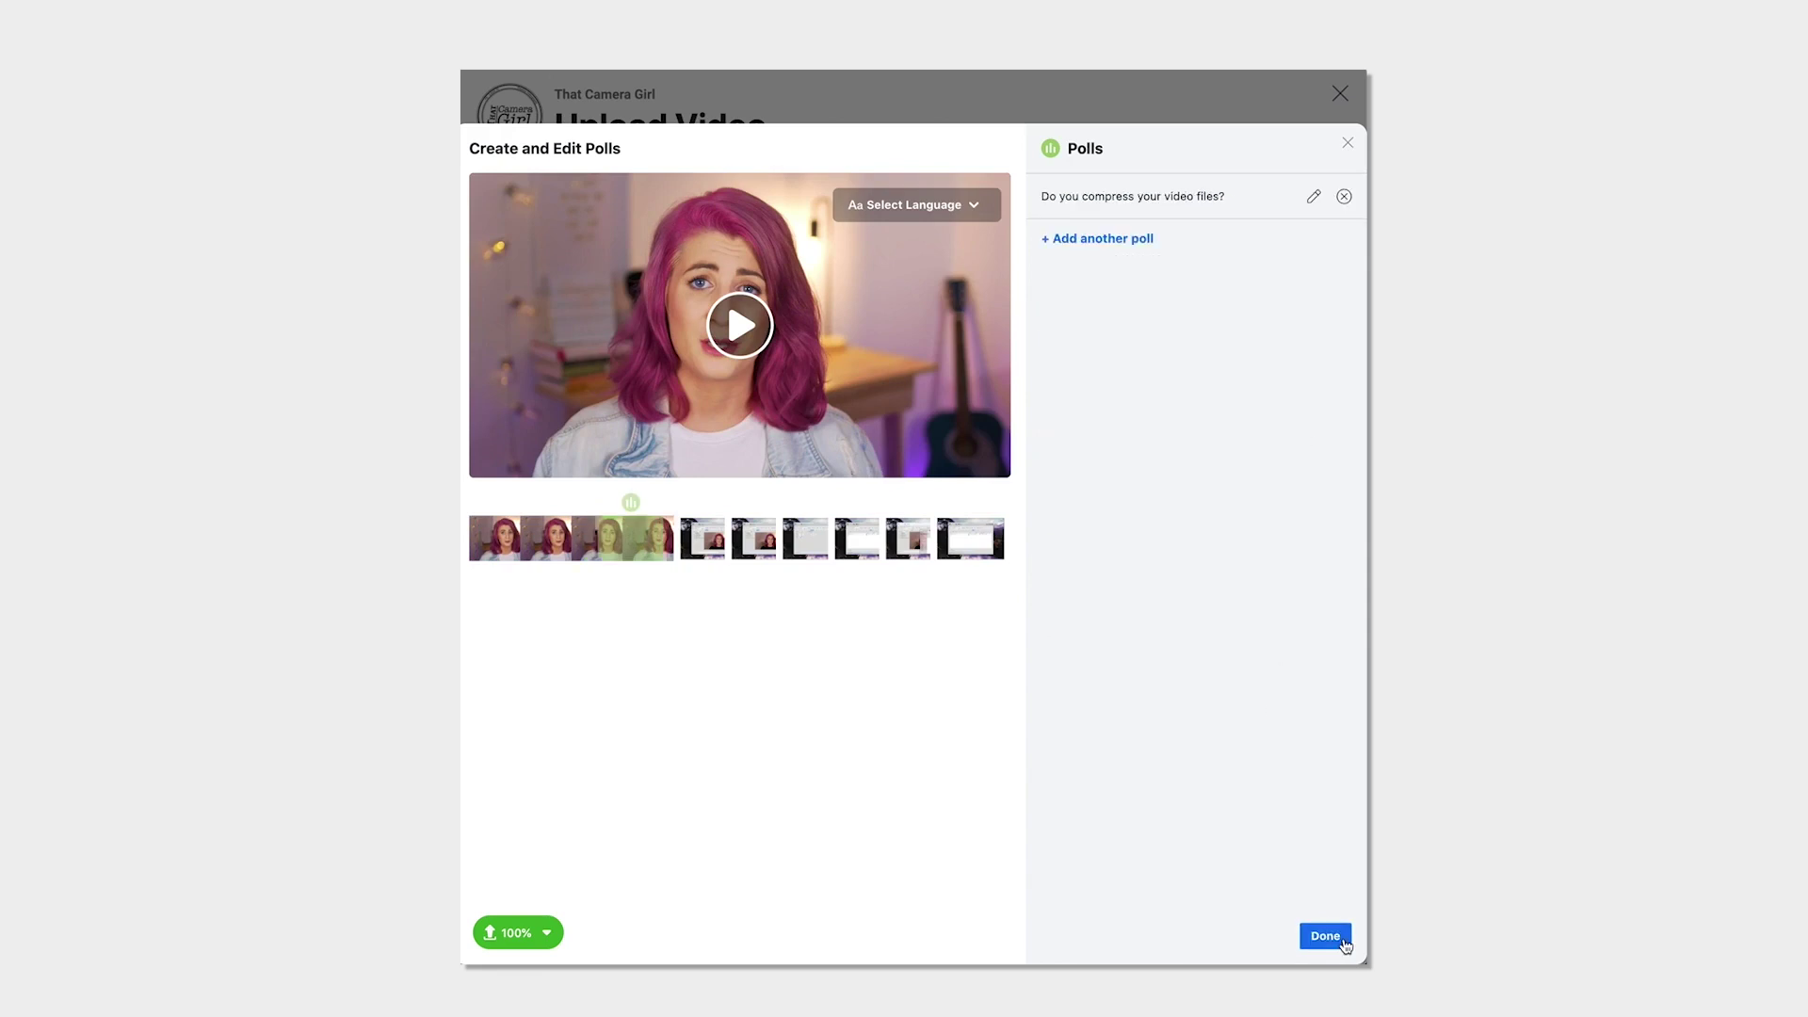
# - Add 'Video Training' as a custom label under Tracking
pyautogui.click(1325, 934)
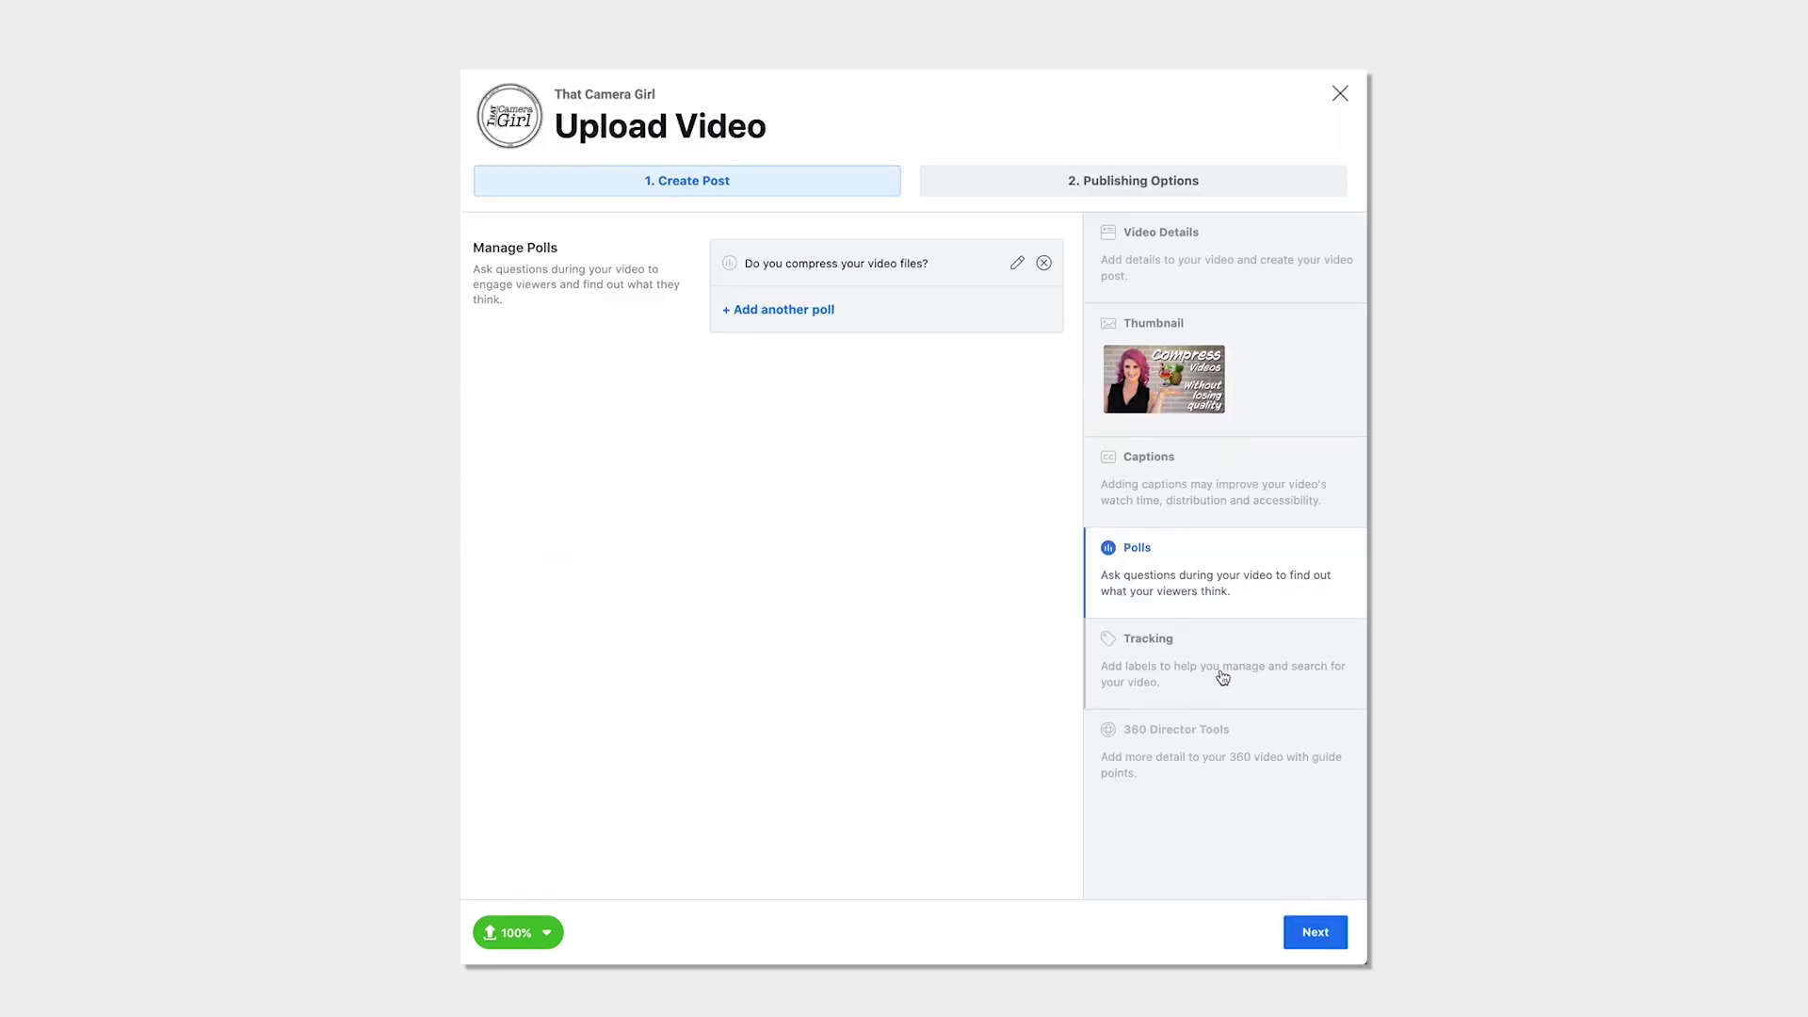
pyautogui.click(1223, 676)
pyautogui.write('Video Training')
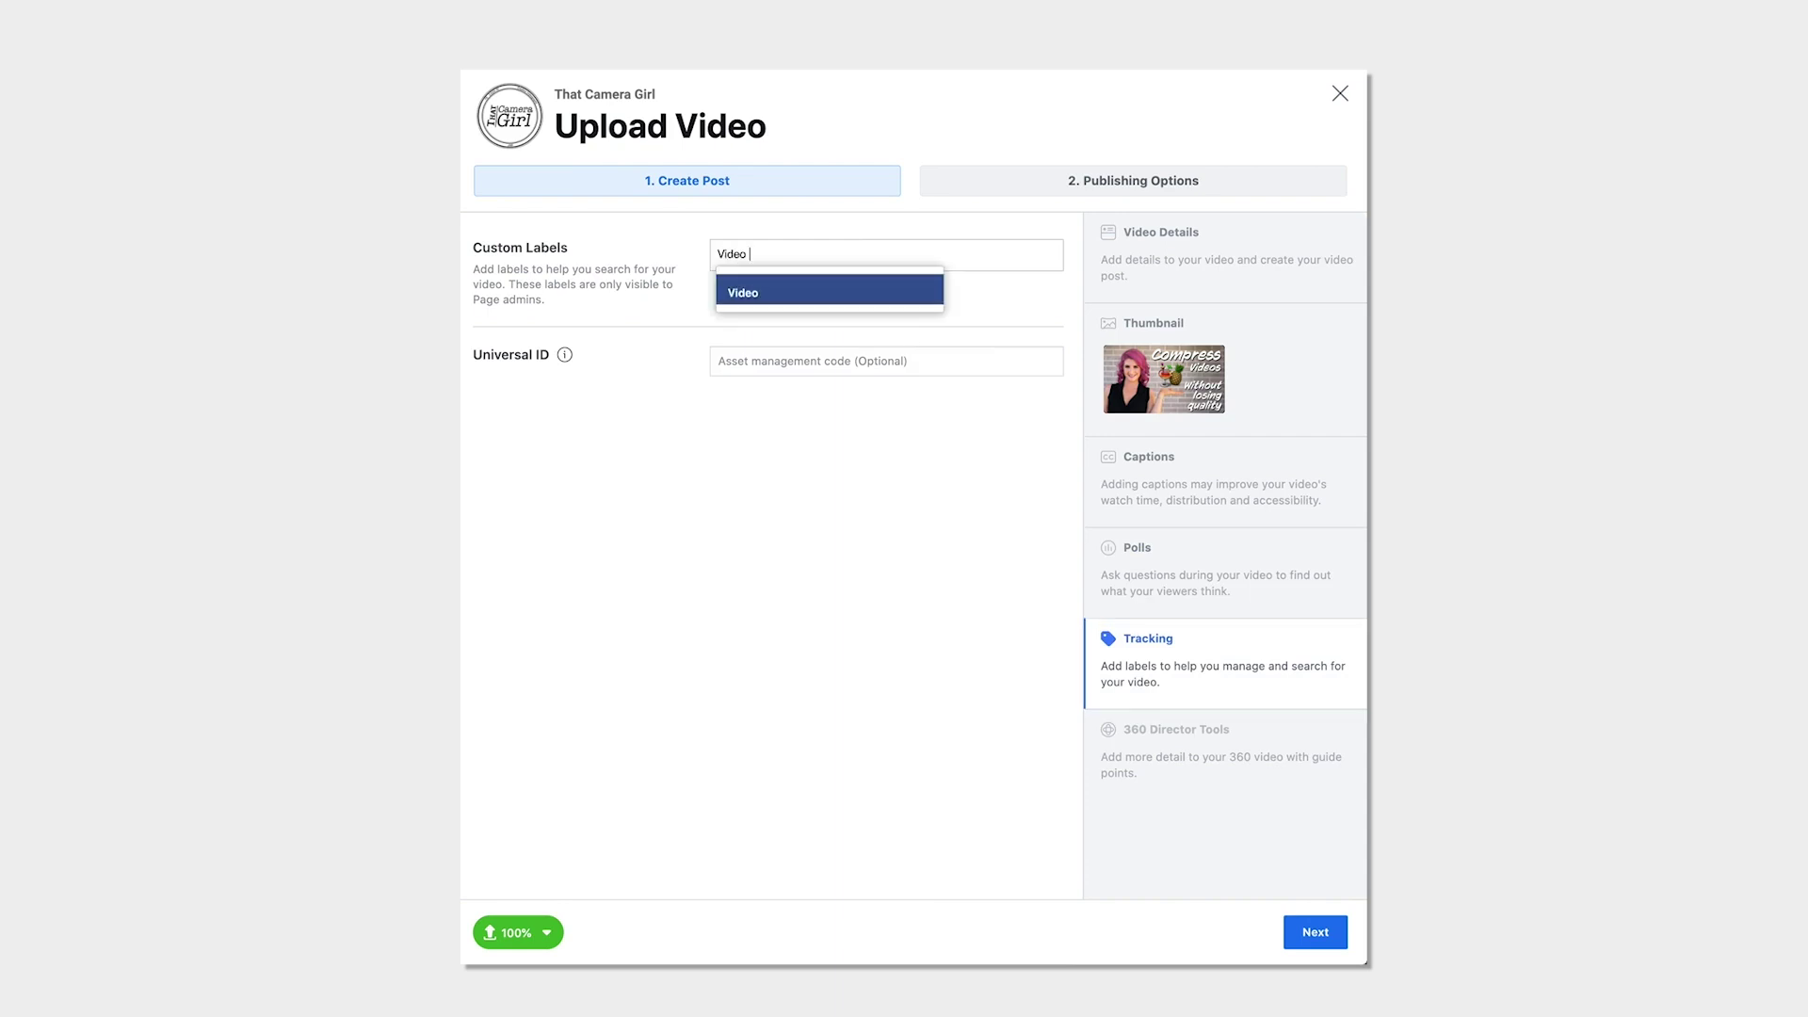
pyautogui.click(741, 284)
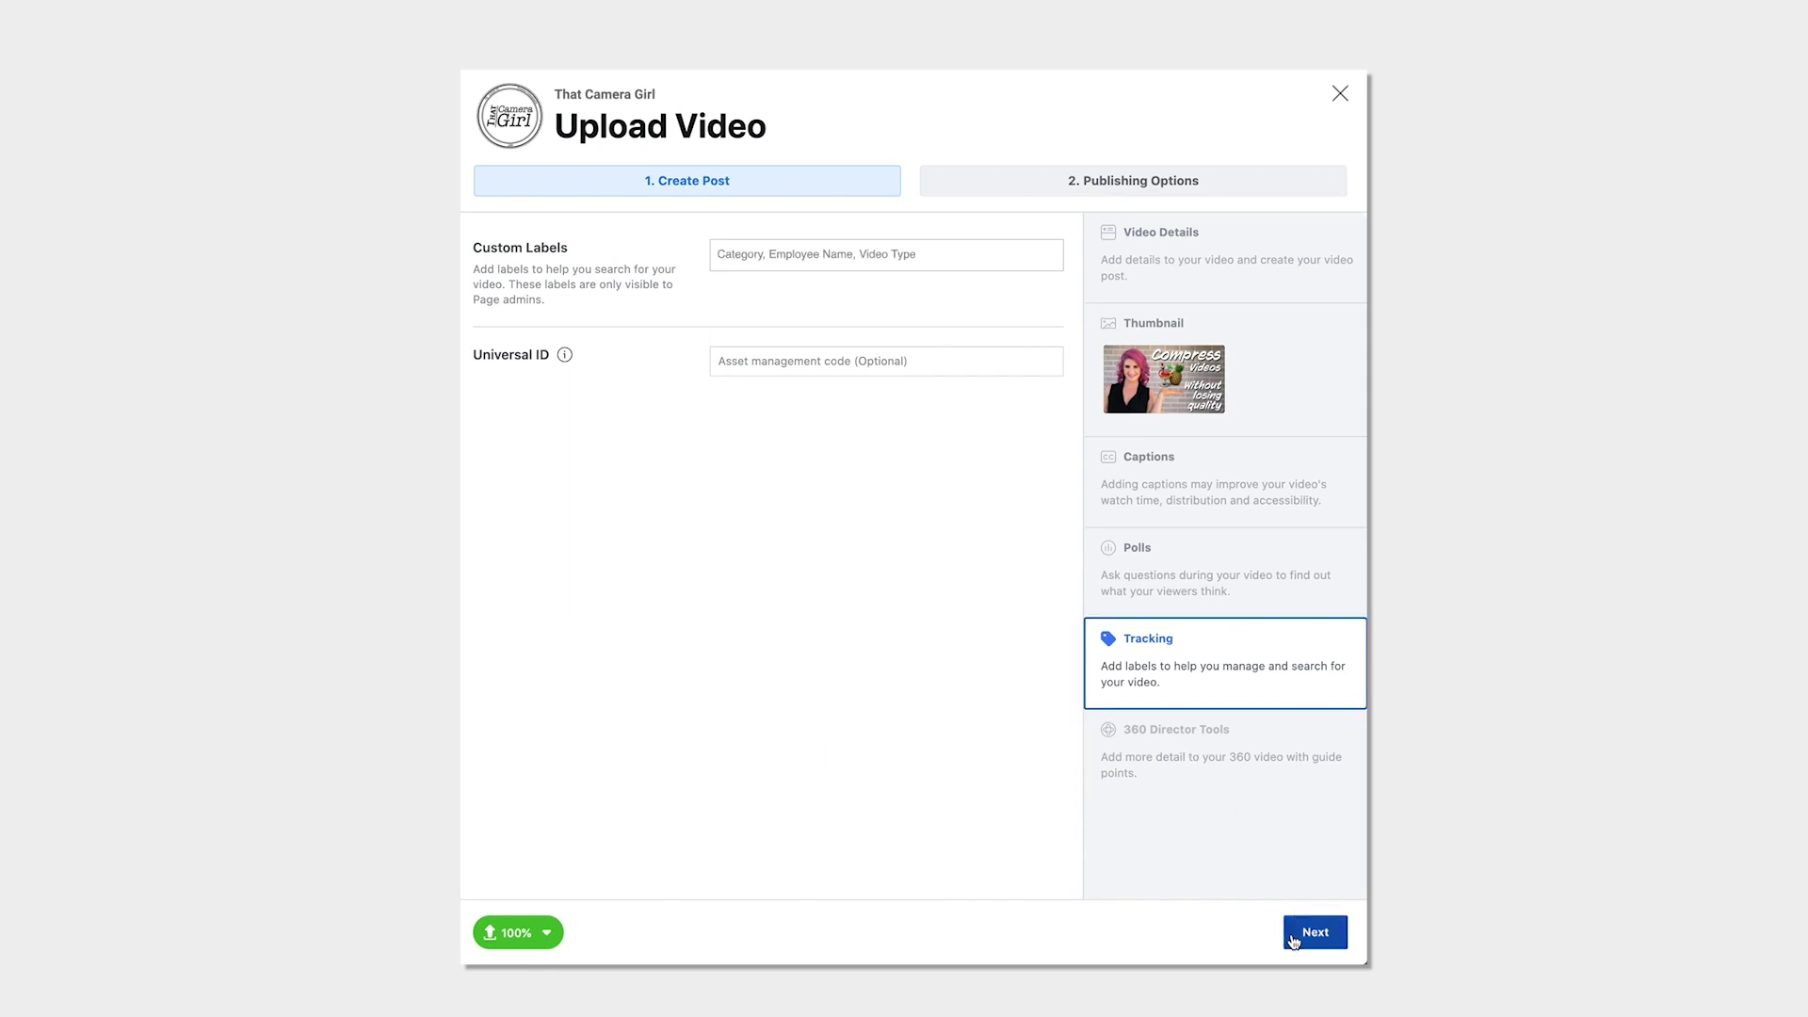
# - Schedule the post for Feb 19, 2021 at 7:00AM
pyautogui.click(1314, 932)
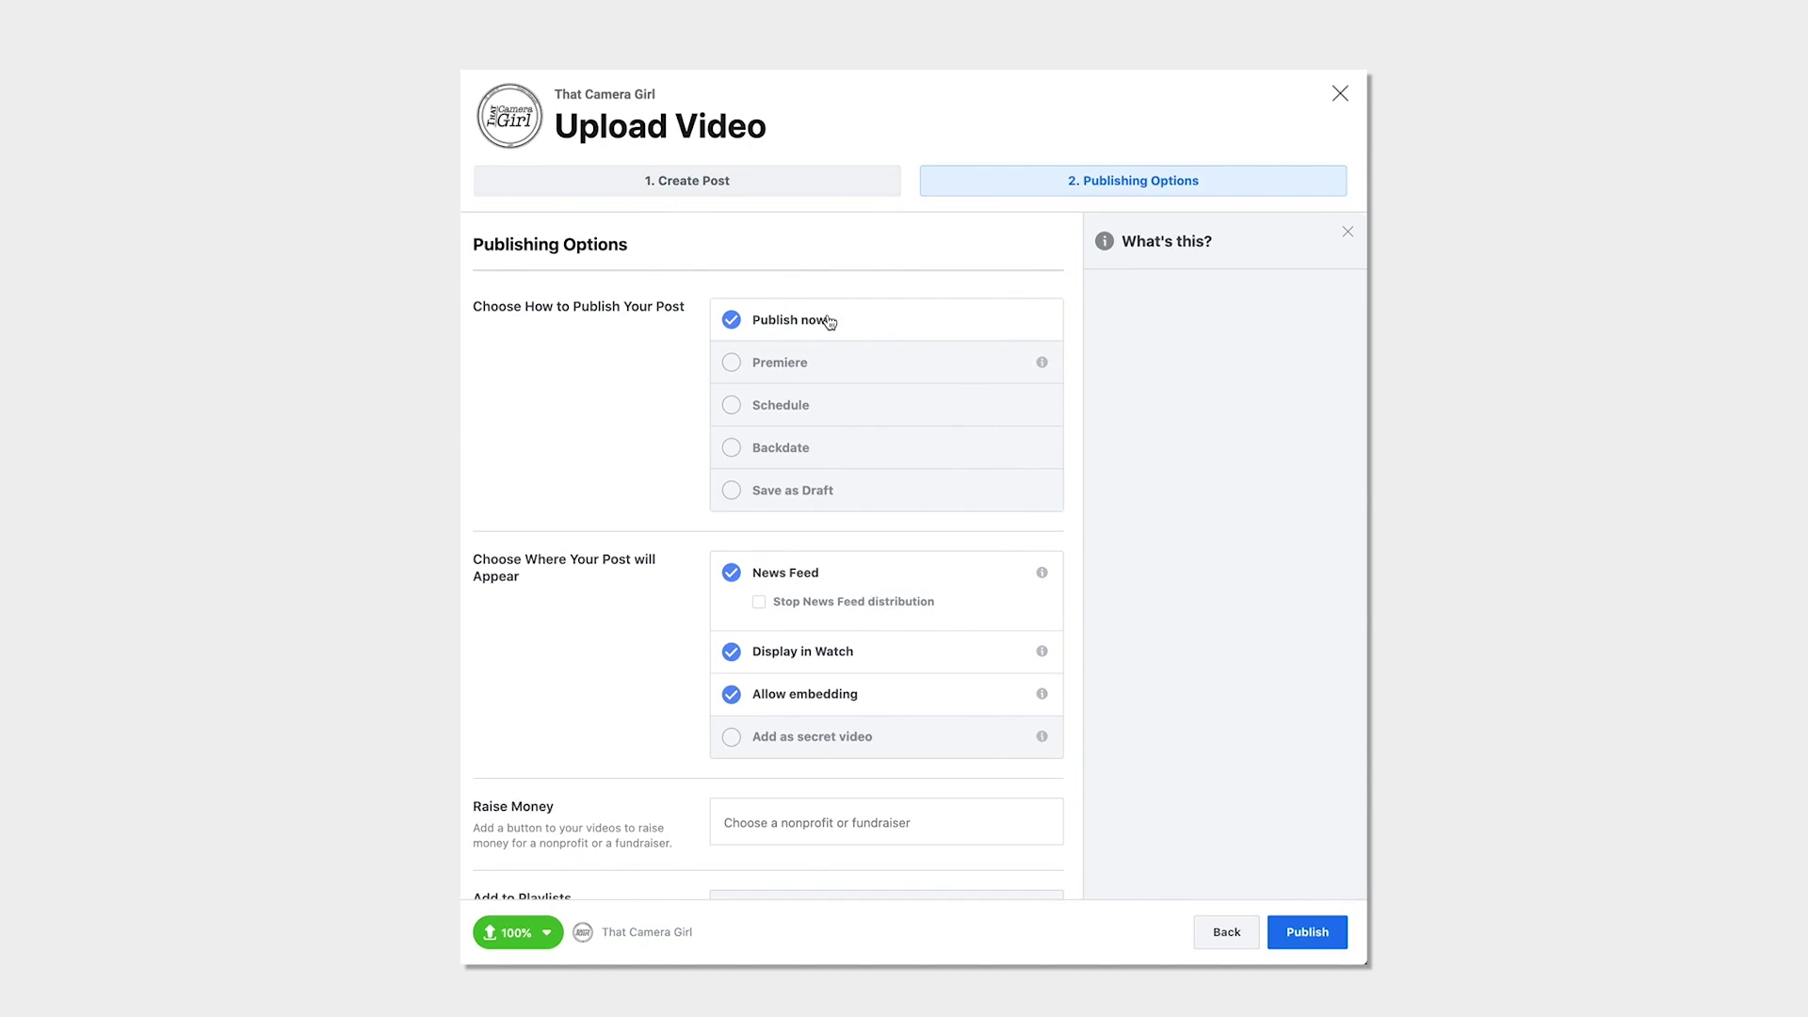
pyautogui.click(800, 368)
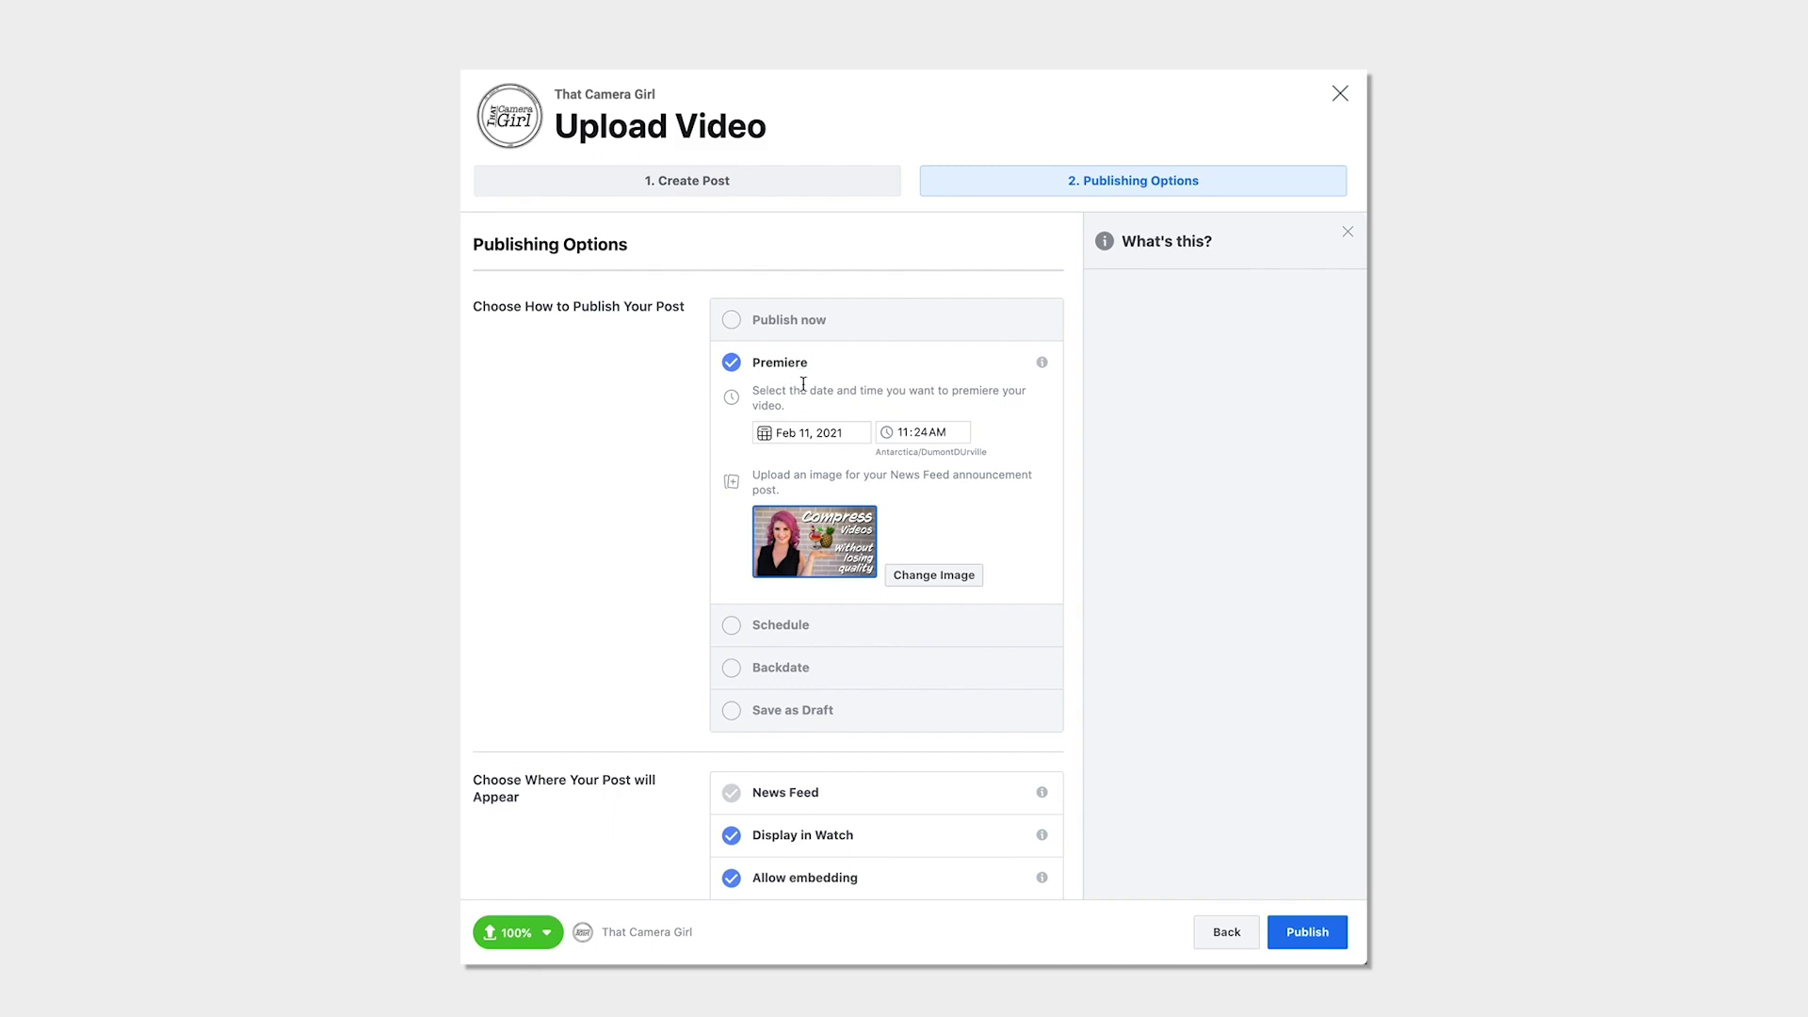
pyautogui.click(812, 628)
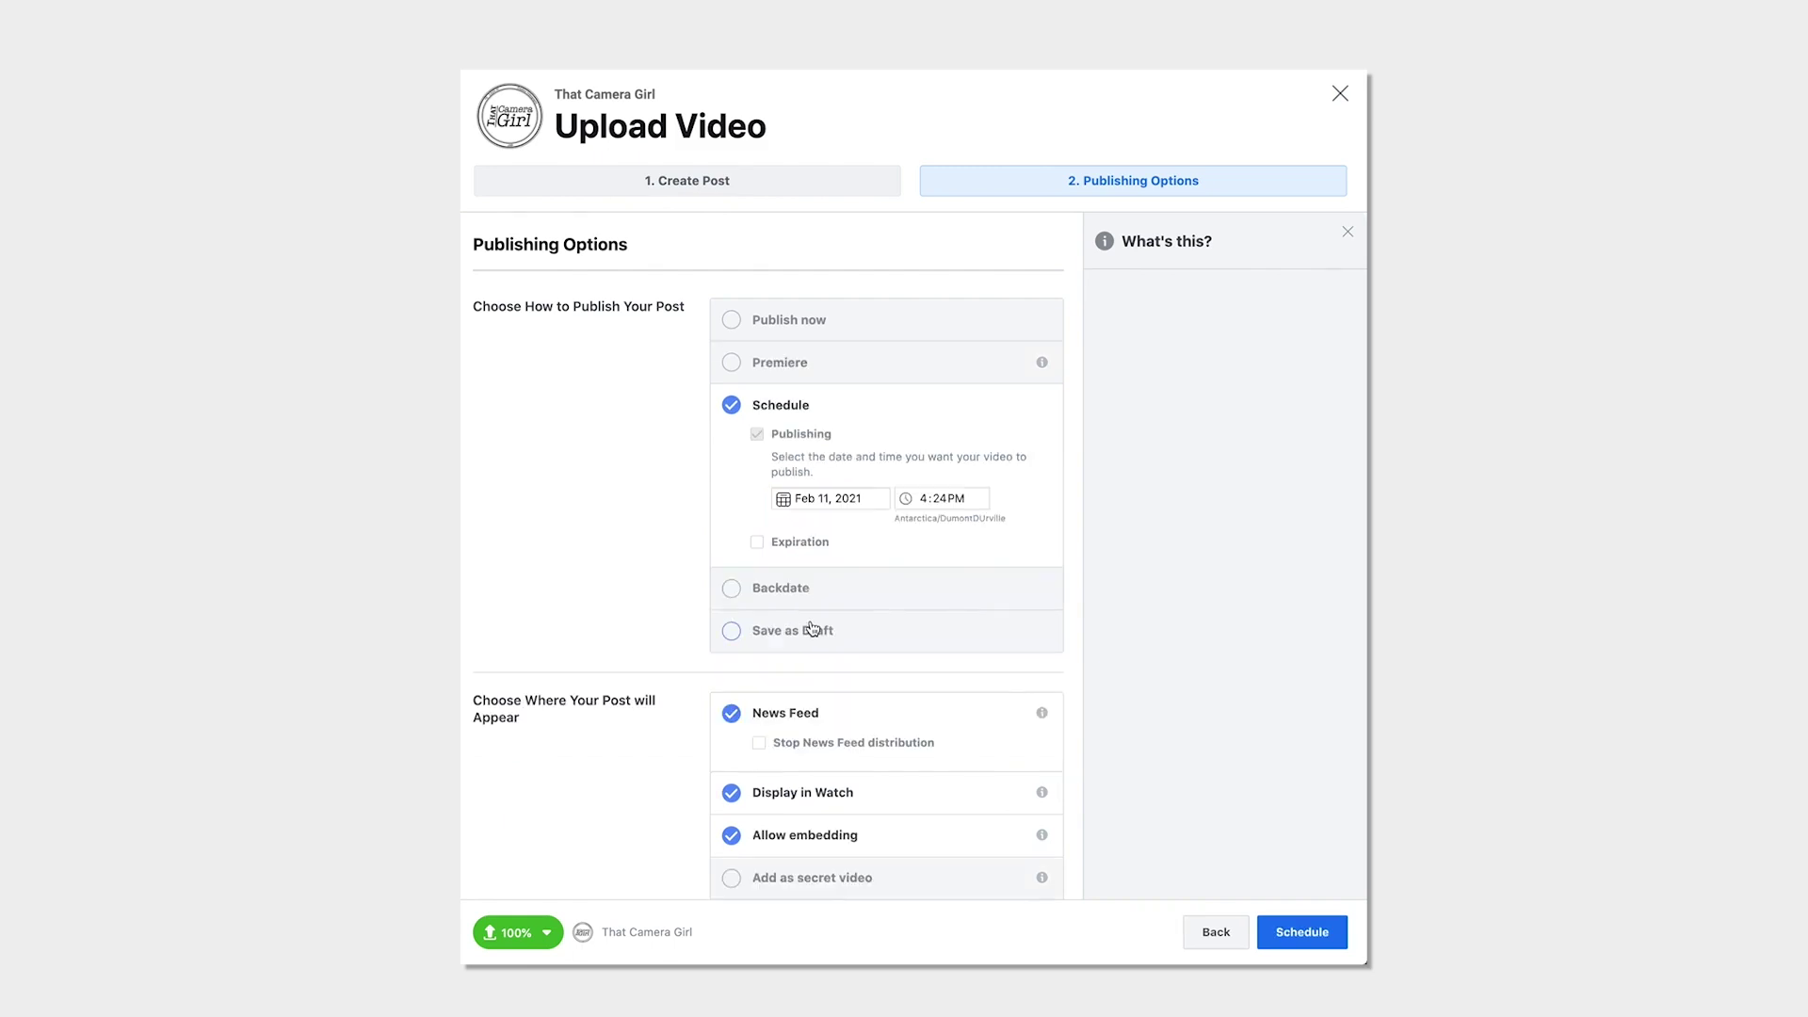
pyautogui.click(788, 502)
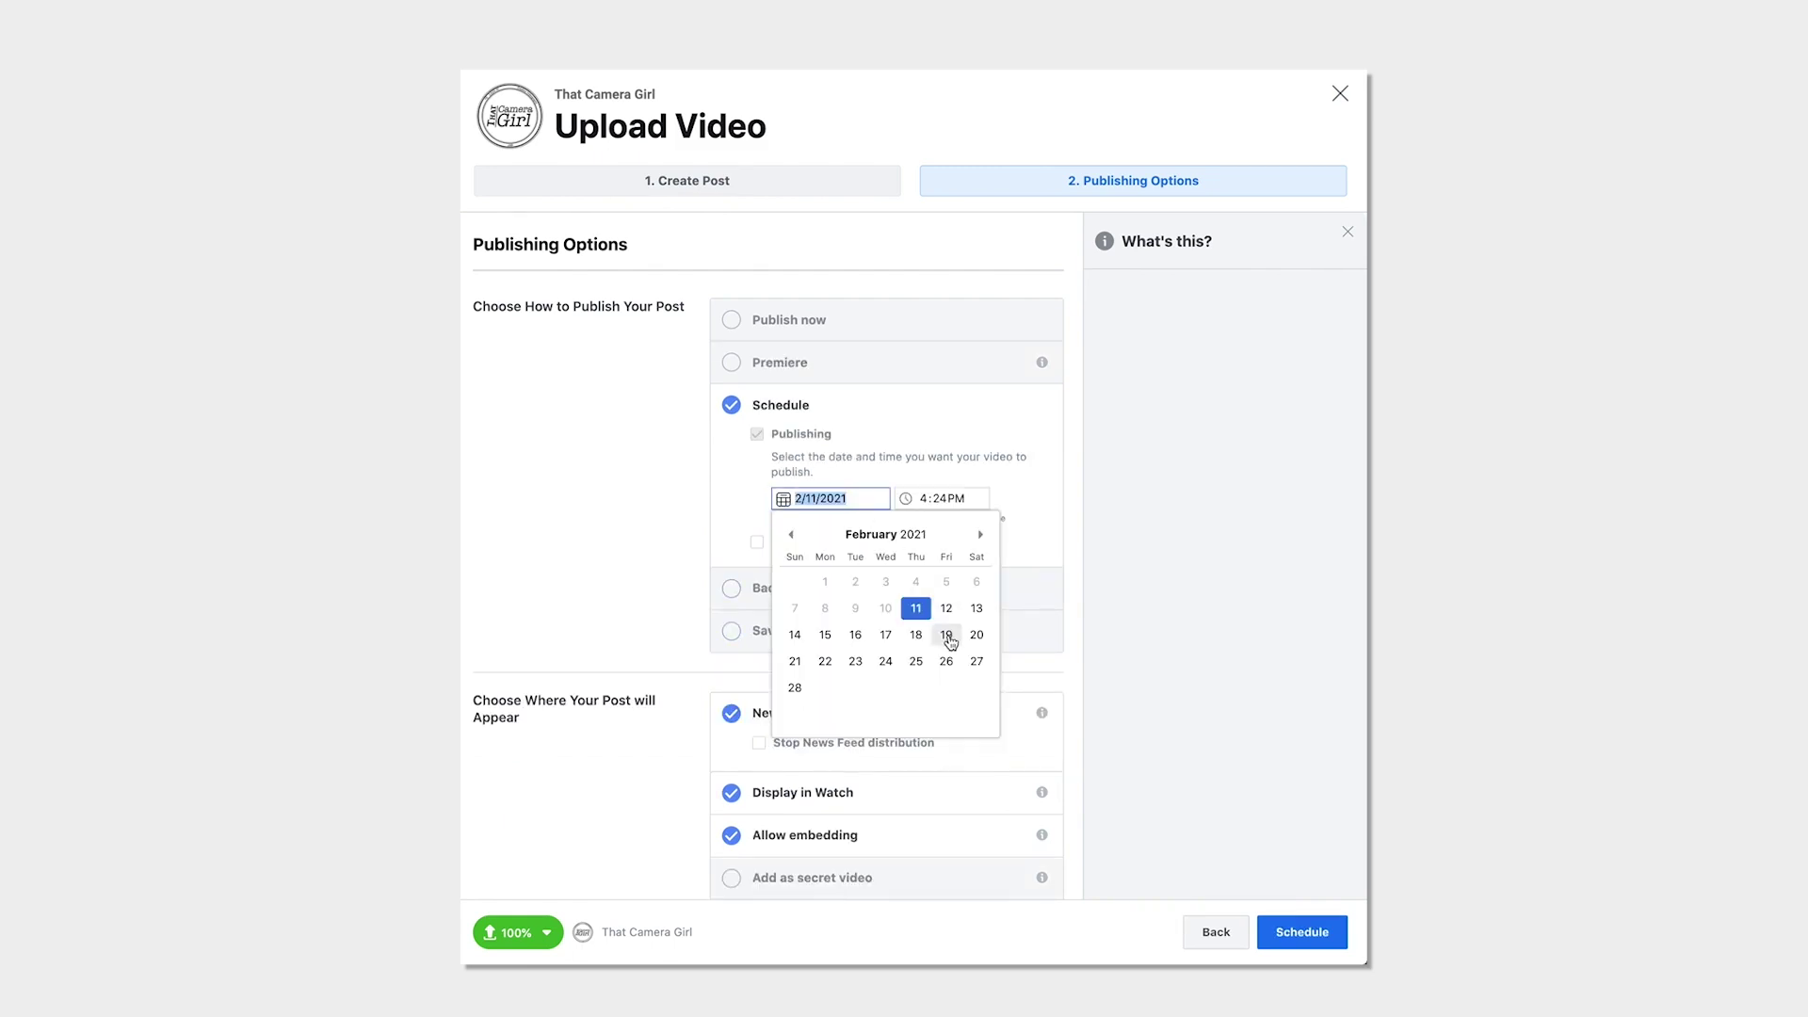
pyautogui.click(947, 634)
pyautogui.click(927, 502)
pyautogui.write('700a')
pyautogui.click(1010, 504)
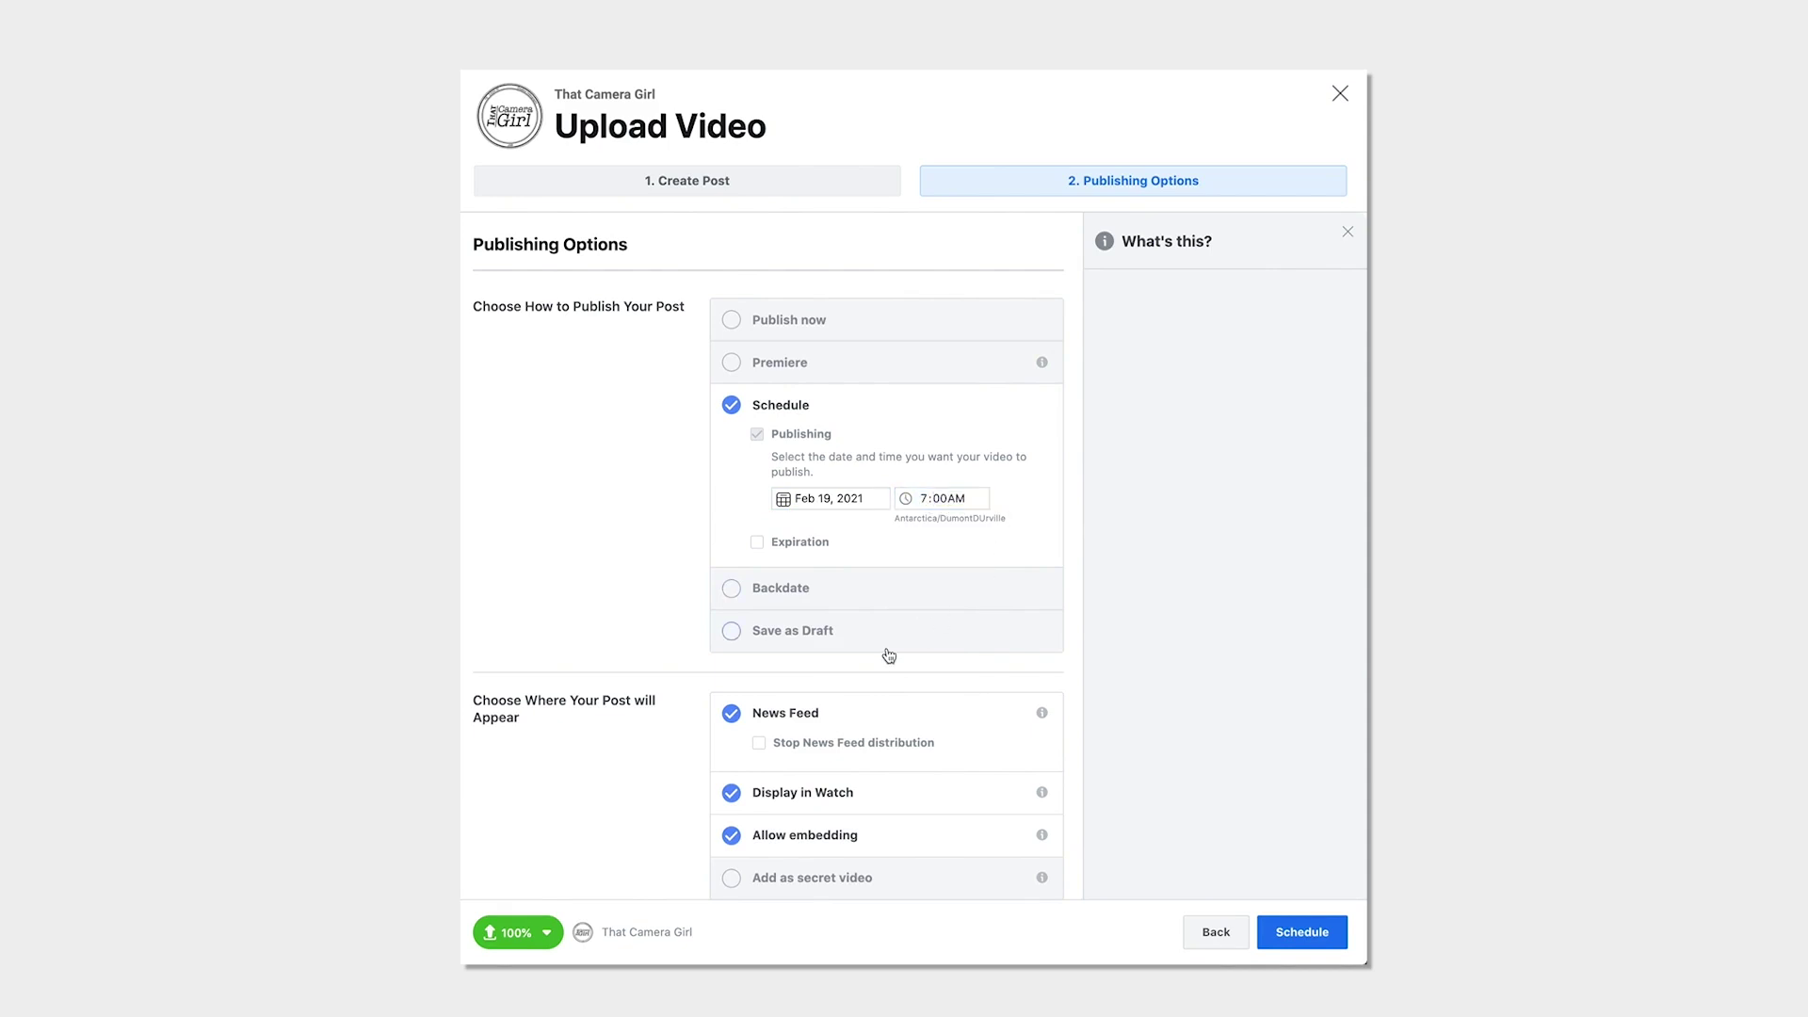
# - Add the video to the Video Training playlist, leaving series unset
pyautogui.scroll(-2, 867, 692)
pyautogui.scroll(-5, 851, 712)
pyautogui.click(1044, 623)
pyautogui.click(844, 646)
pyautogui.click(1122, 633)
pyautogui.scroll(-1, 976, 694)
pyautogui.click(1044, 650)
pyautogui.click(1044, 650)
pyautogui.scroll(8, 1042, 646)
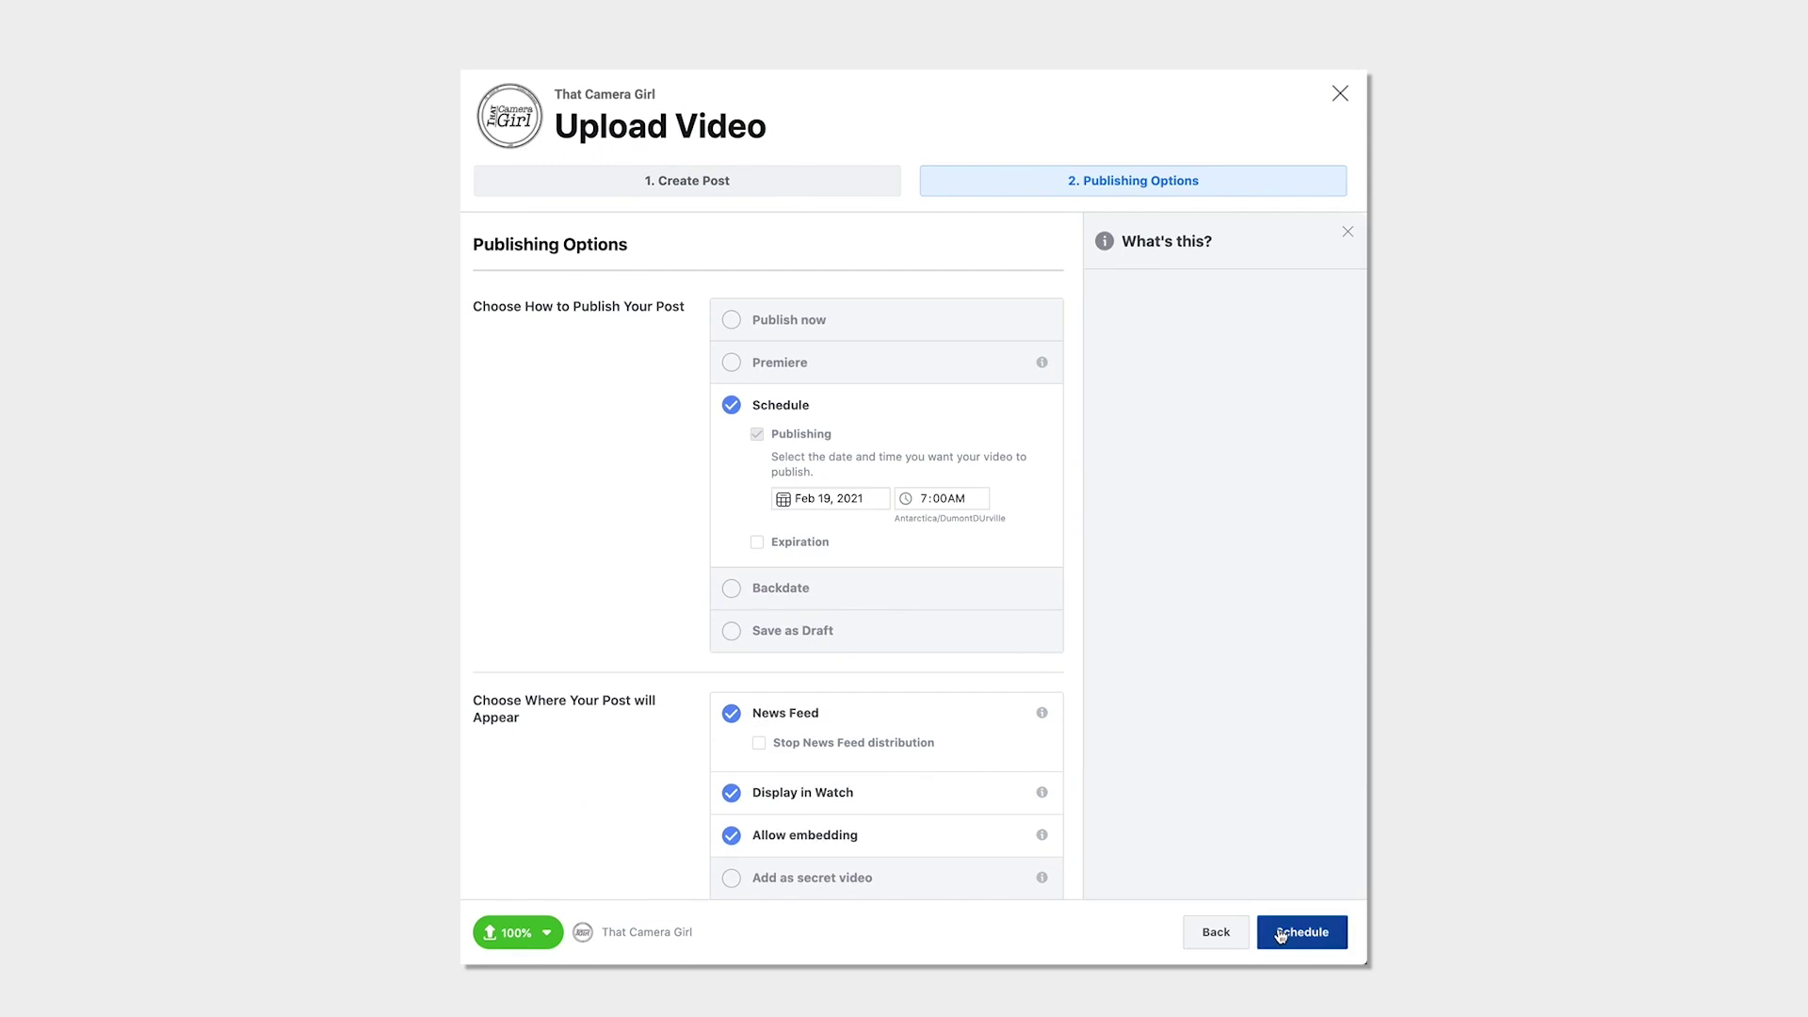
# - Confirm the February 19th 2021 7:00am schedule and open the video's Edit Video dialog
pyautogui.click(1281, 933)
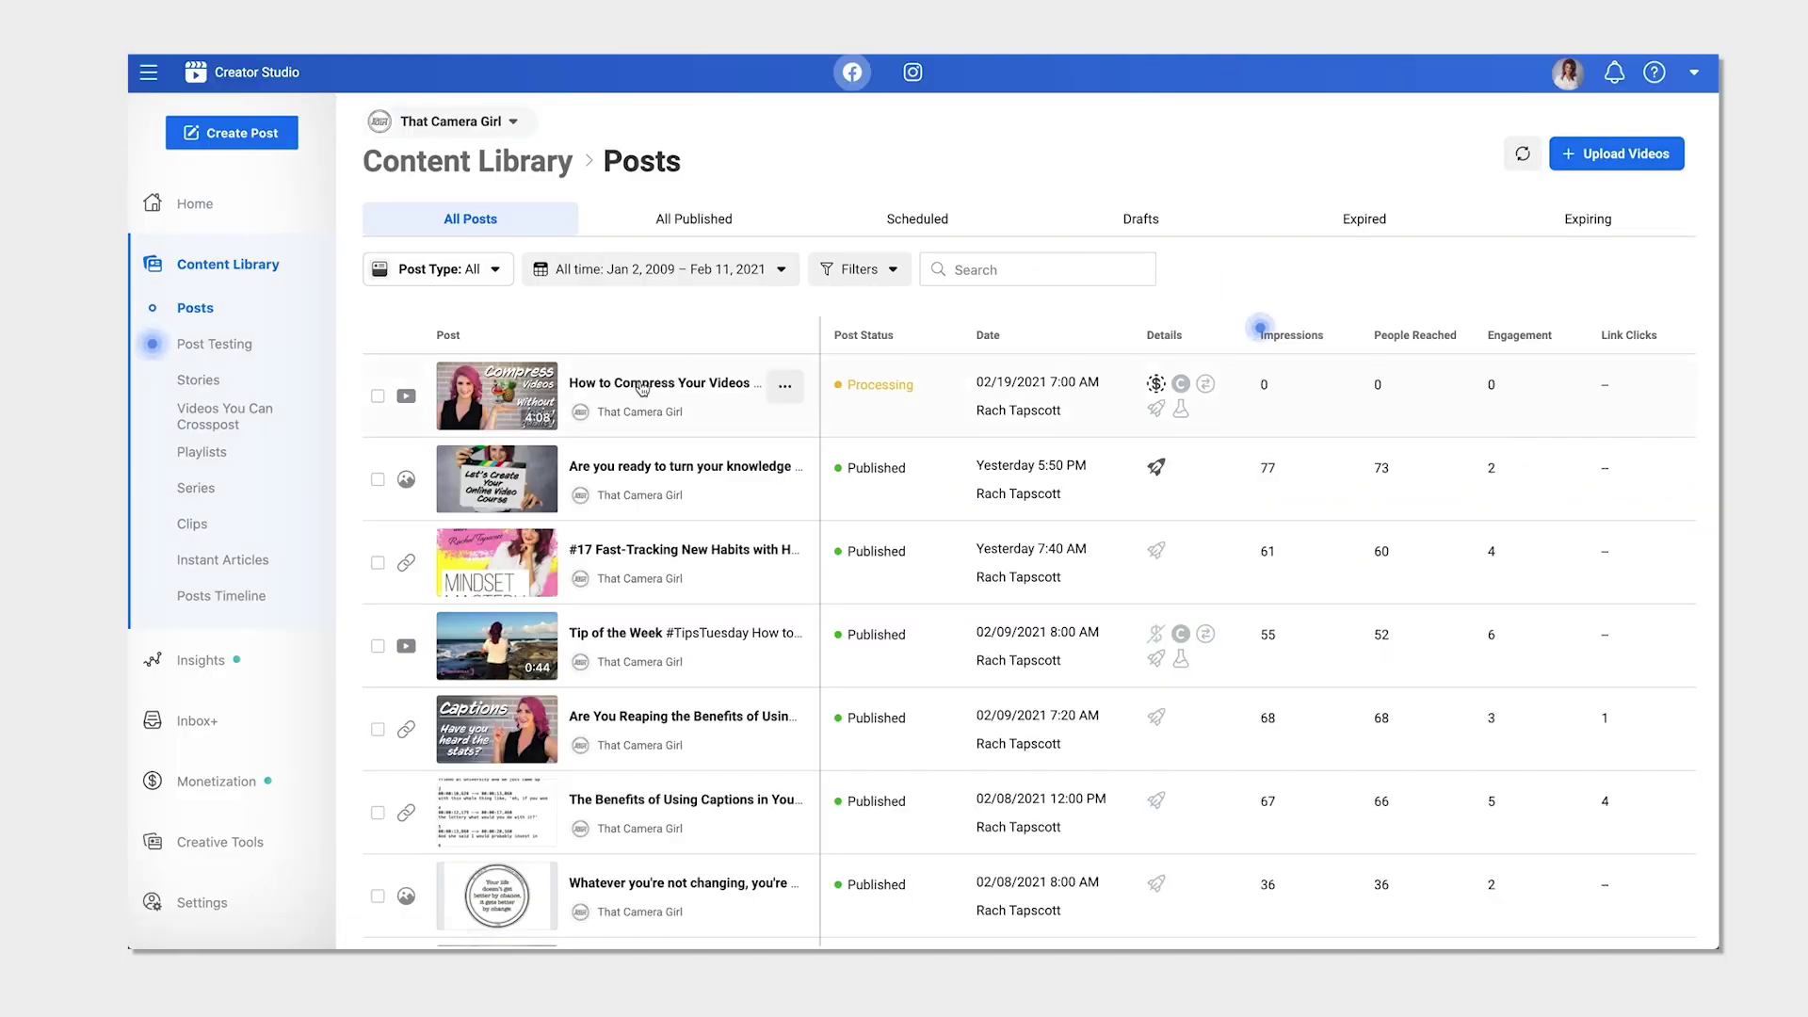
pyautogui.click(807, 438)
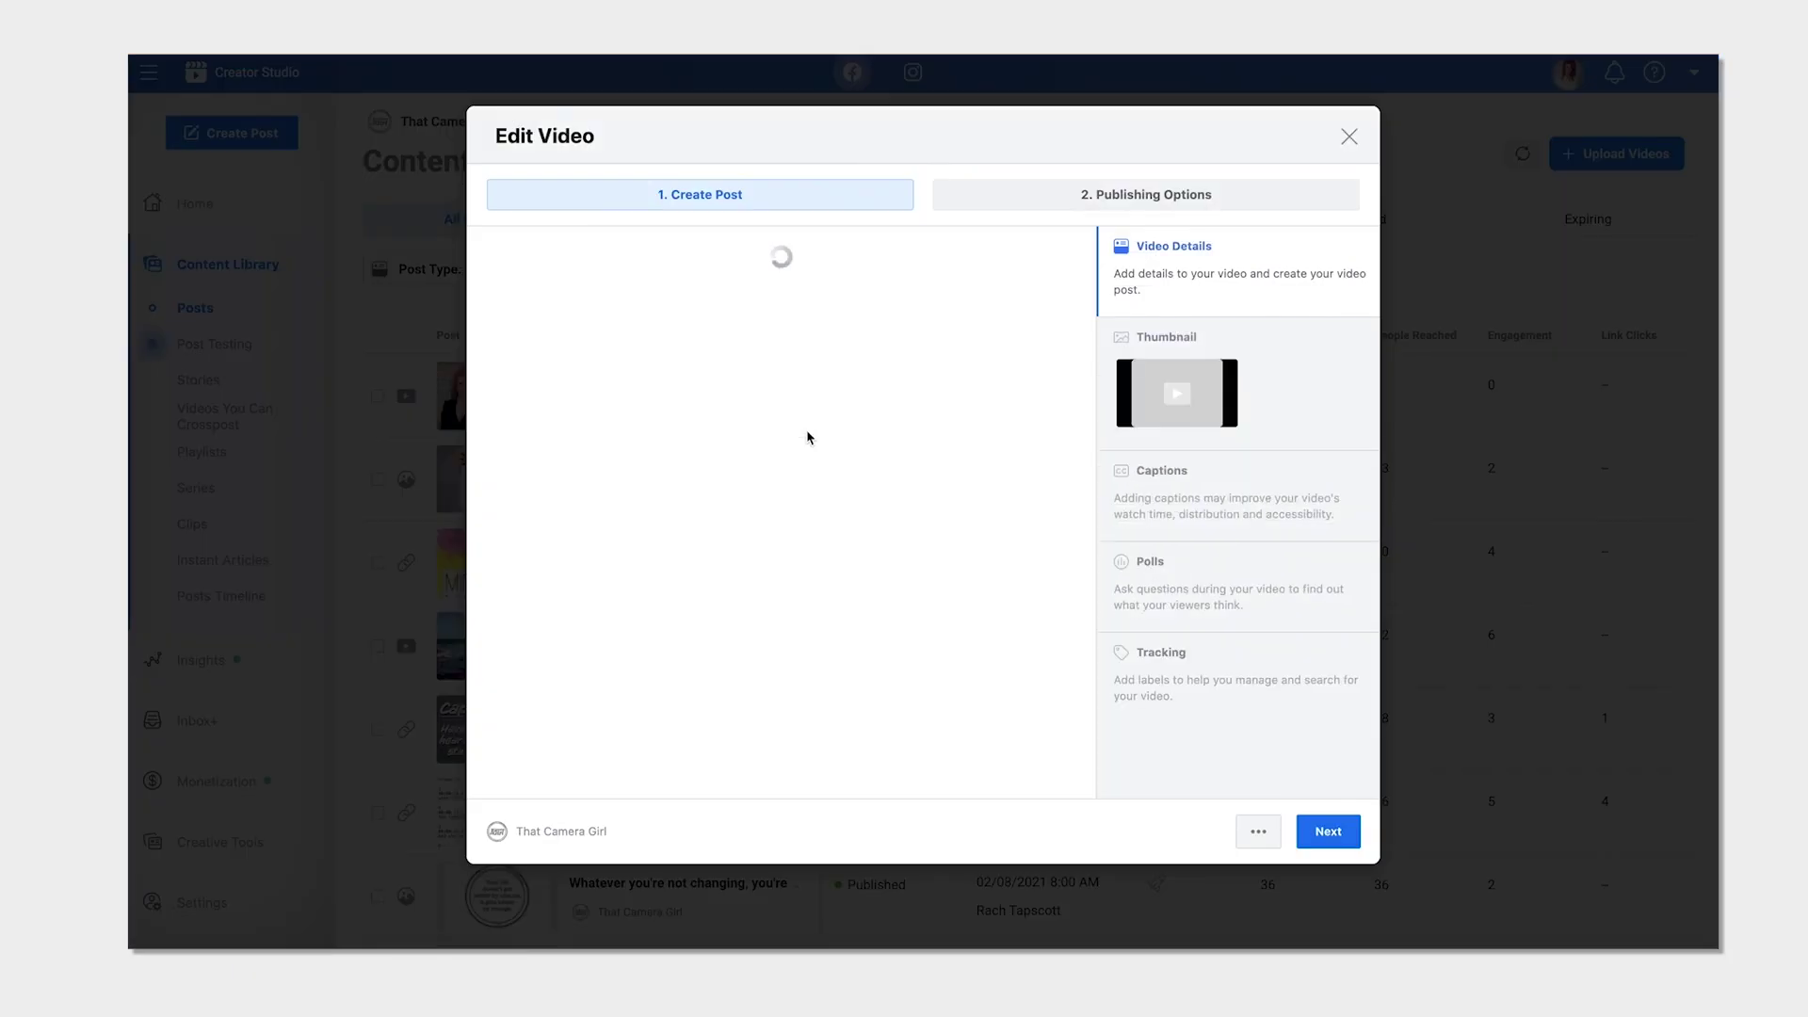